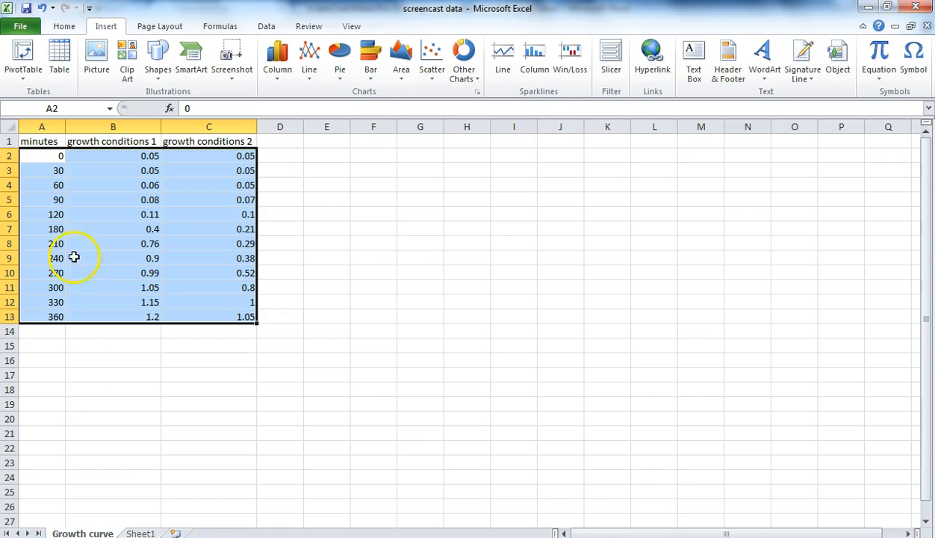
pyautogui.click(49, 143)
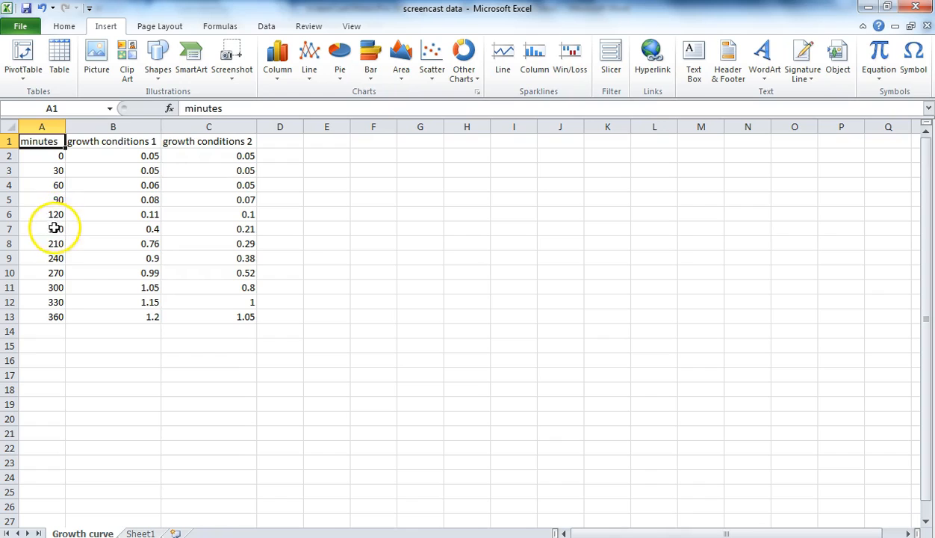
pyautogui.click(55, 155)
pyautogui.moveTo(56, 155); pyautogui.dragTo(103, 316)
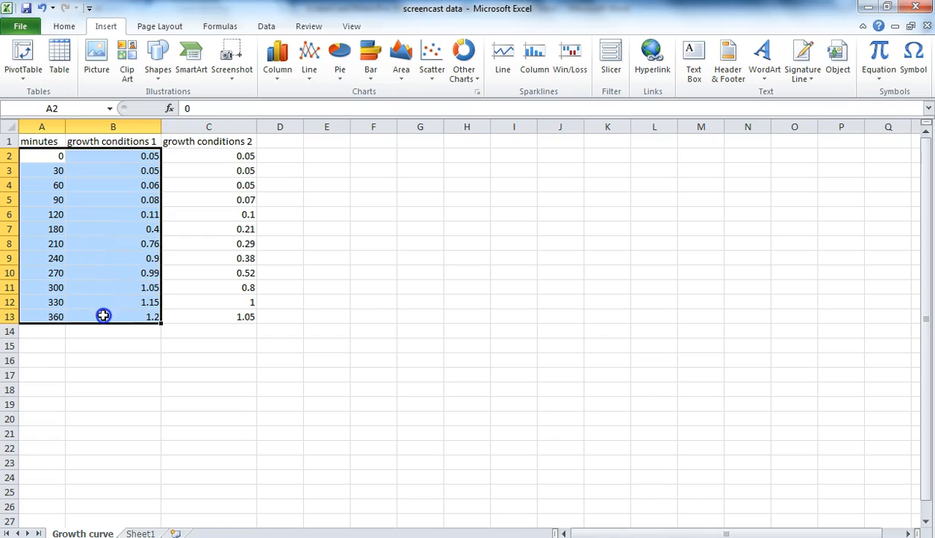
pyautogui.moveTo(56, 158); pyautogui.dragTo(195, 314)
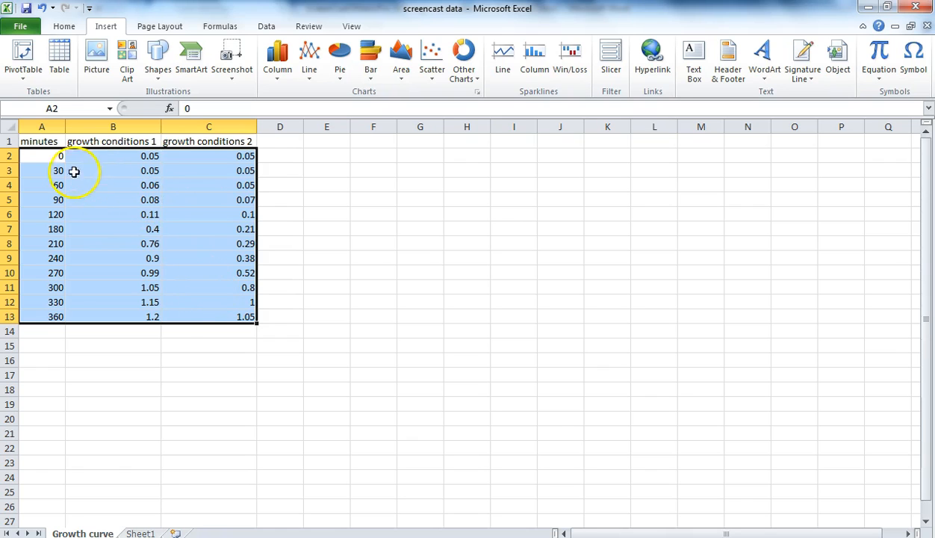
# Step: Insert a scatter chart with smooth lines and markers from A2:B13 and place it beside the top of the data table
pyautogui.click(52, 156)
pyautogui.moveTo(47, 155); pyautogui.dragTo(110, 313)
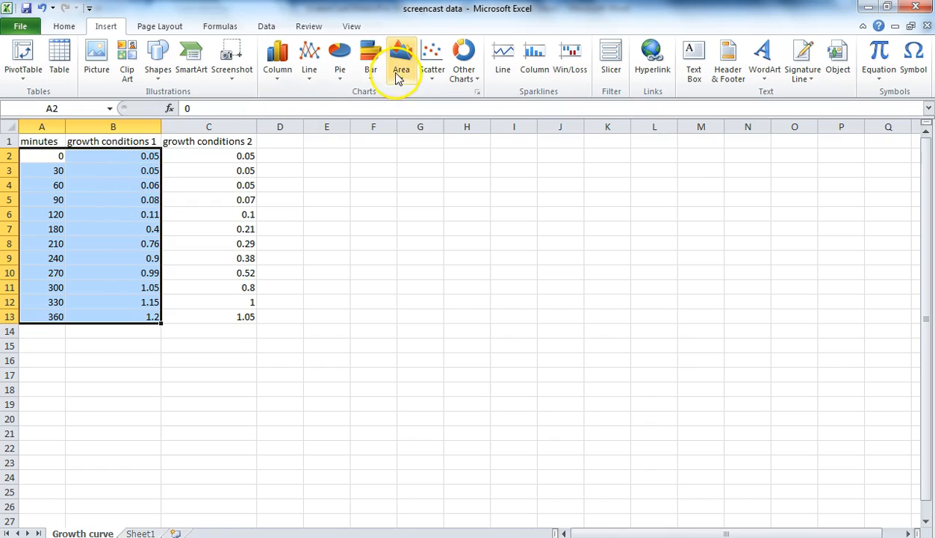
pyautogui.click(430, 66)
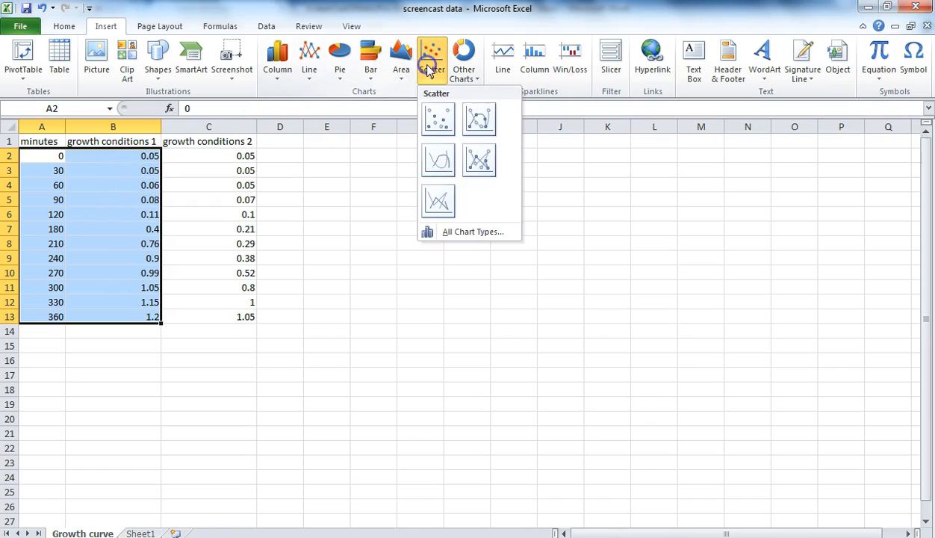
pyautogui.click(485, 126)
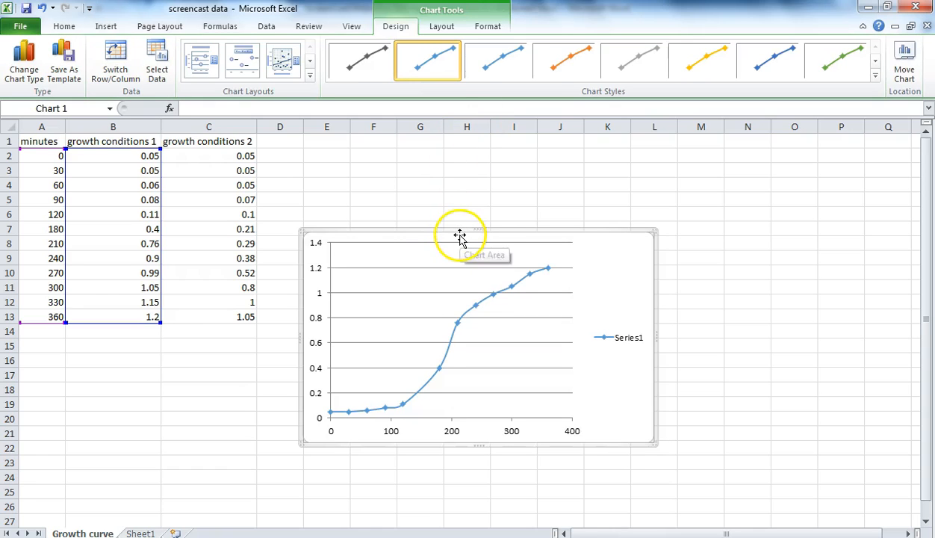
pyautogui.moveTo(459, 236); pyautogui.dragTo(453, 148)
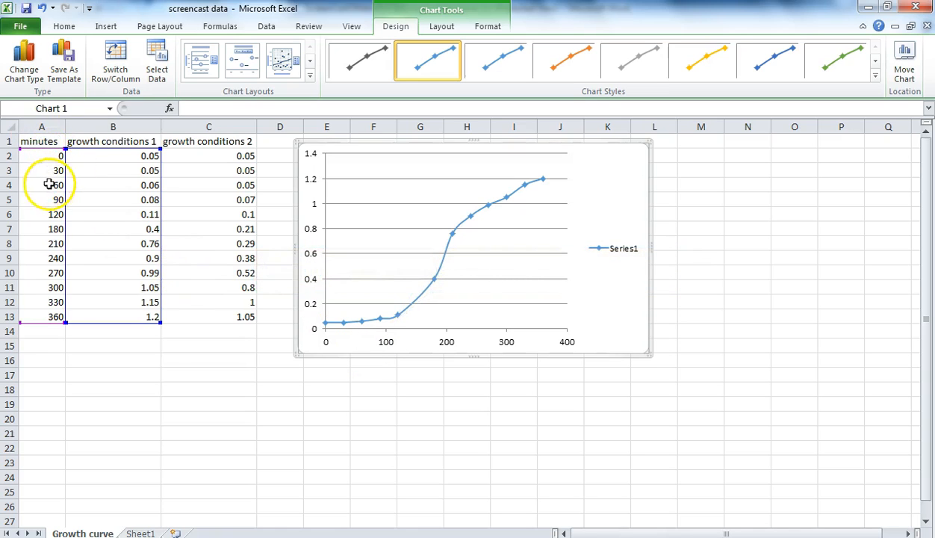
# Step: Fix the chart's horizontal axis at a maximum of 360, a major unit of 60 and a minor unit of 30
pyautogui.click(387, 348)
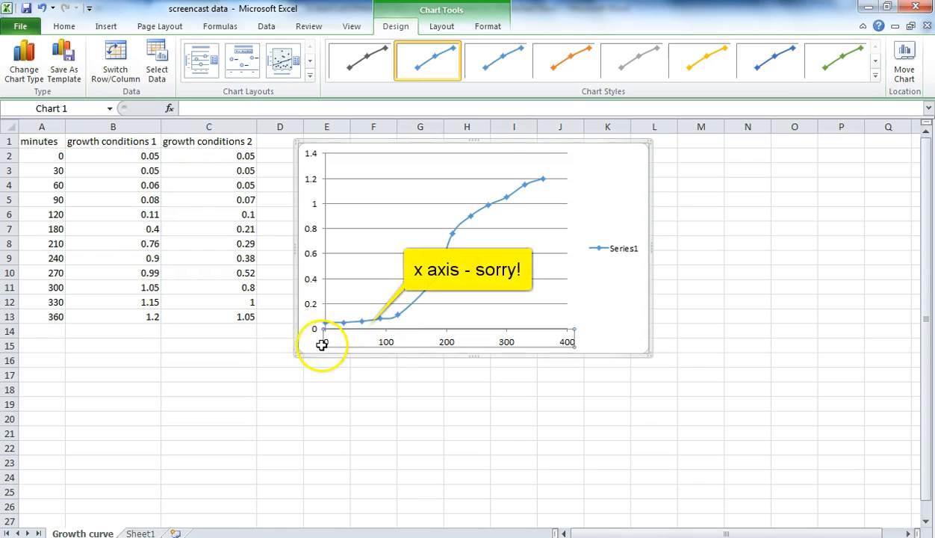
pyautogui.rightClick(507, 341)
pyautogui.click(544, 347)
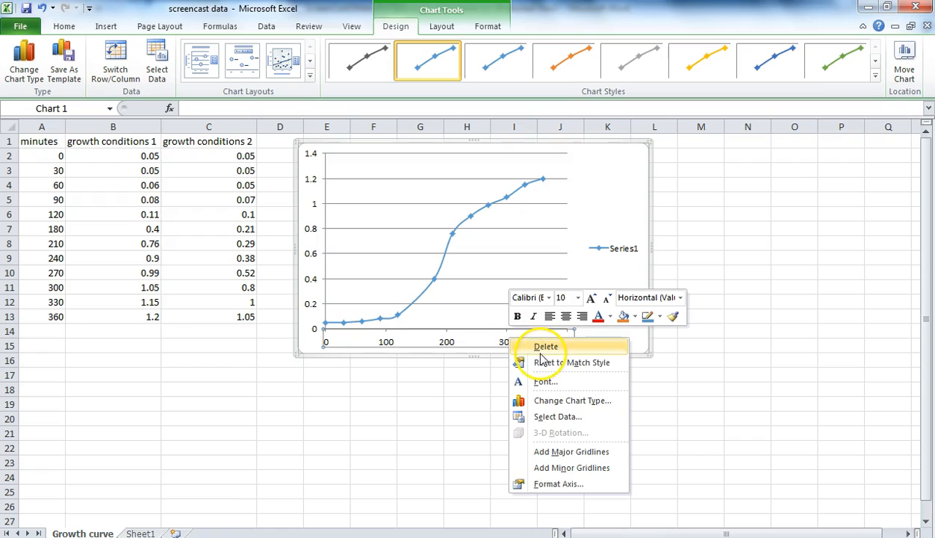
pyautogui.click(565, 484)
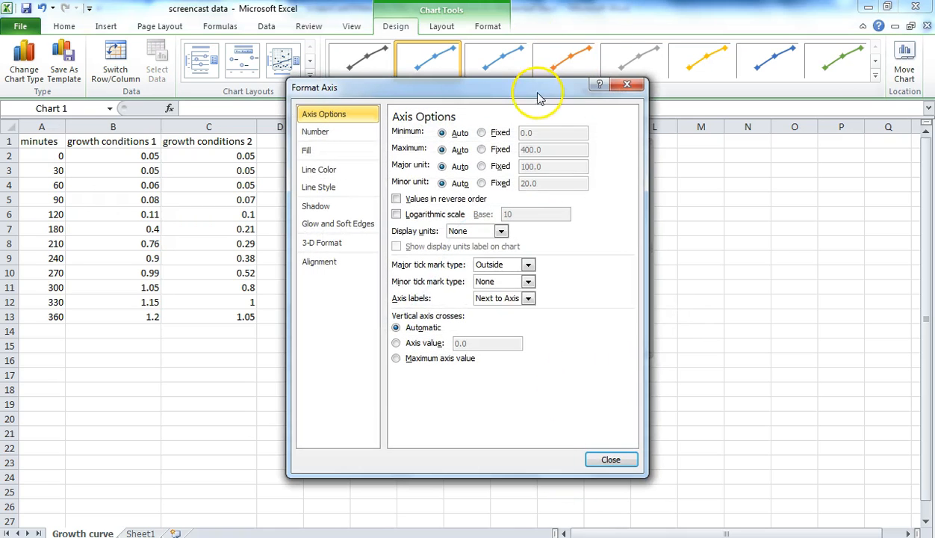
pyautogui.moveTo(541, 90); pyautogui.dragTo(840, 77)
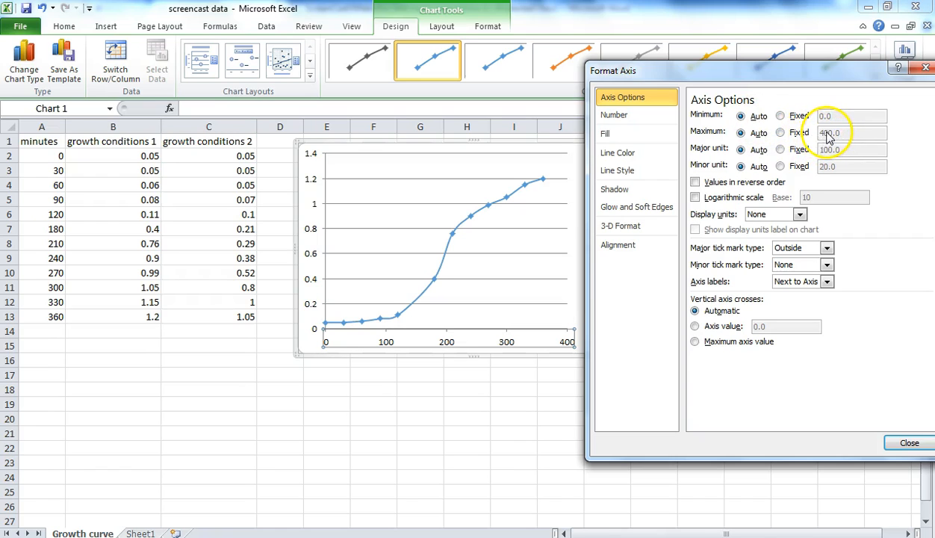
pyautogui.click(780, 132)
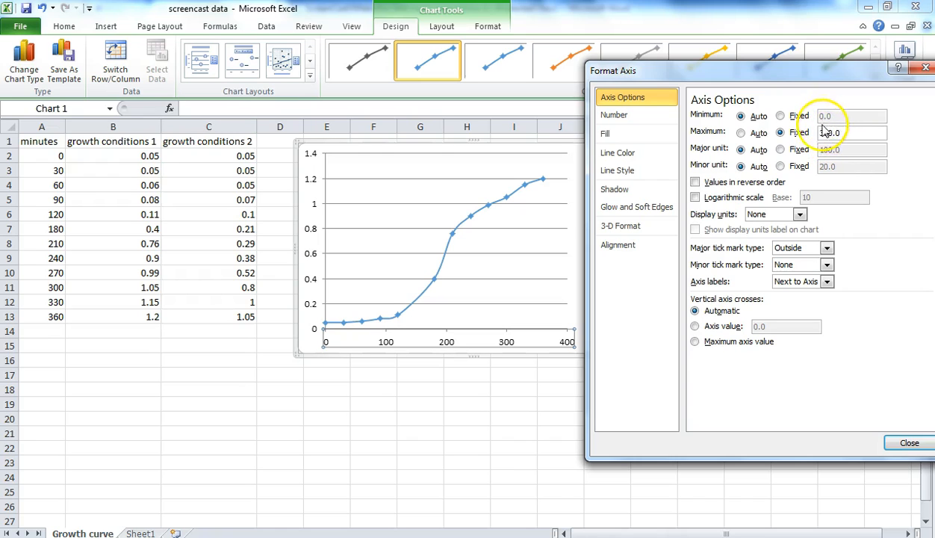
pyautogui.click(781, 150)
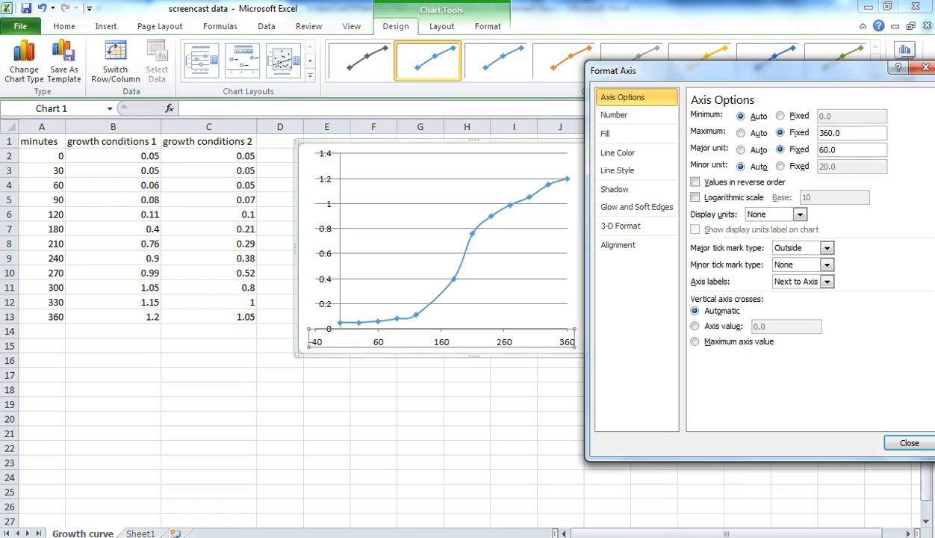
pyautogui.click(780, 167)
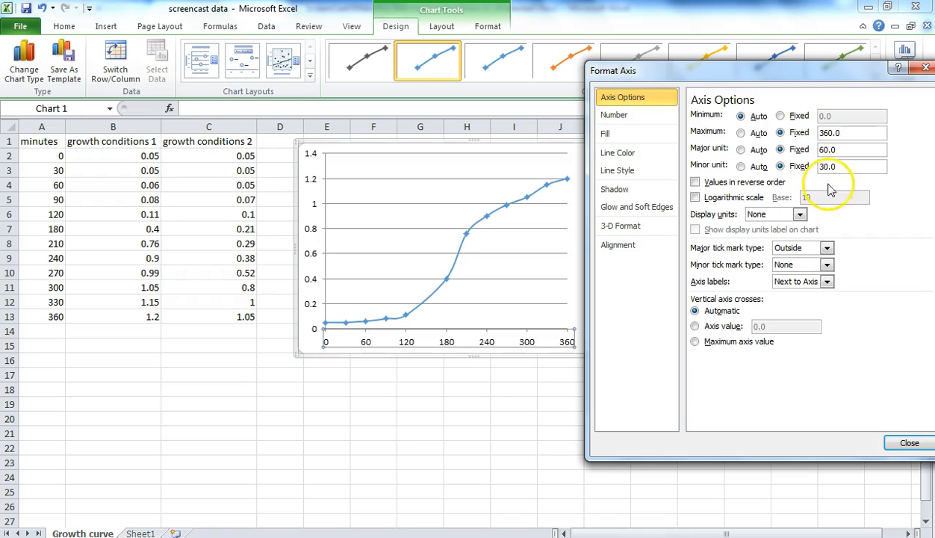
pyautogui.click(890, 215)
pyautogui.moveTo(851, 72); pyautogui.dragTo(809, 73)
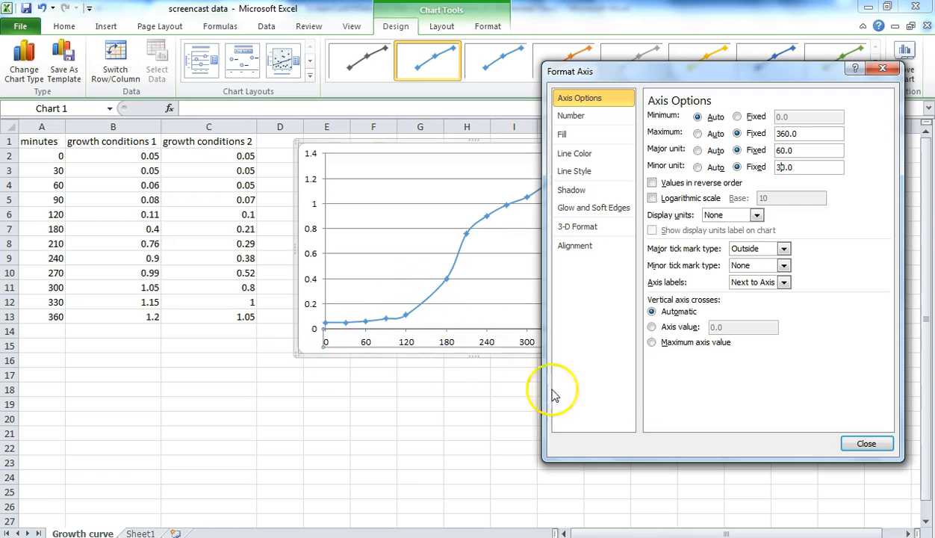
pyautogui.click(865, 445)
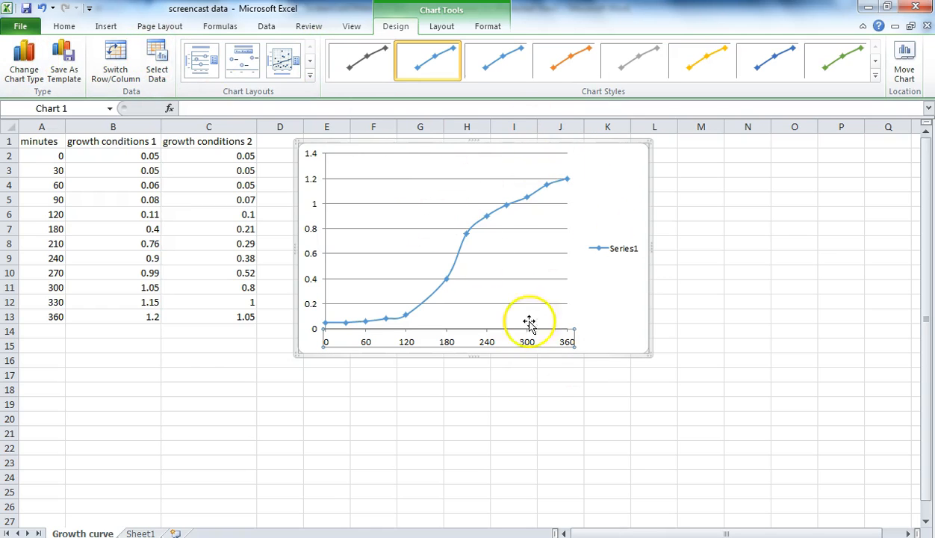
# Step: Name the chart's existing data series from the growth conditions 1 header in cell B1
pyautogui.click(136, 347)
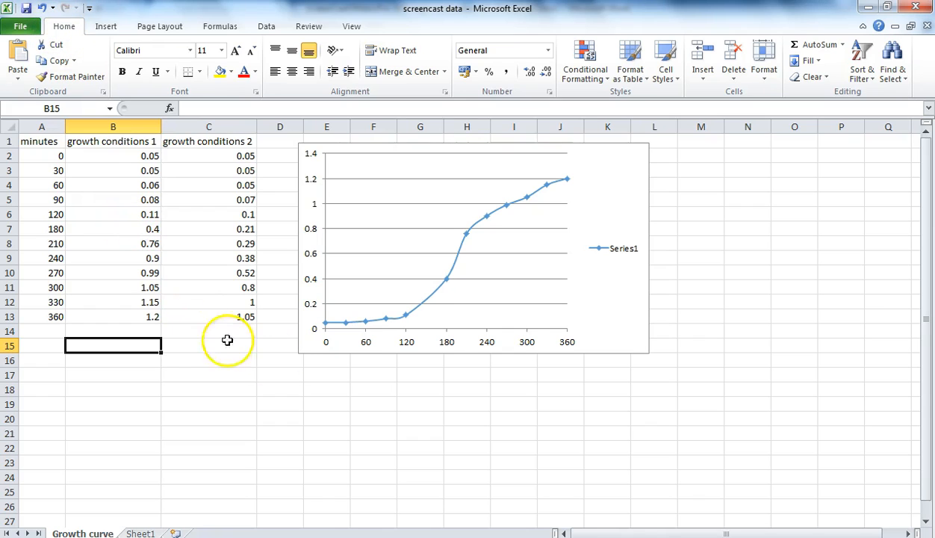
pyautogui.click(627, 287)
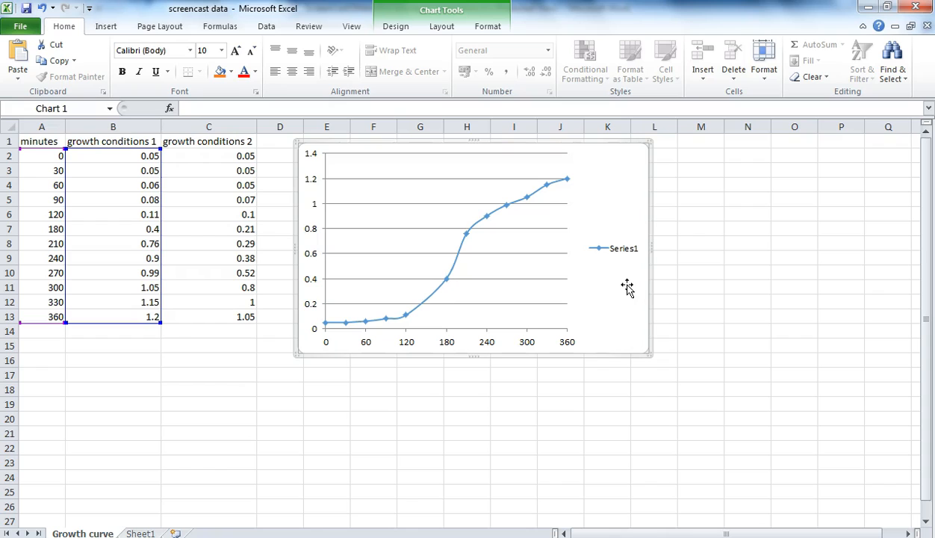
pyautogui.click(455, 13)
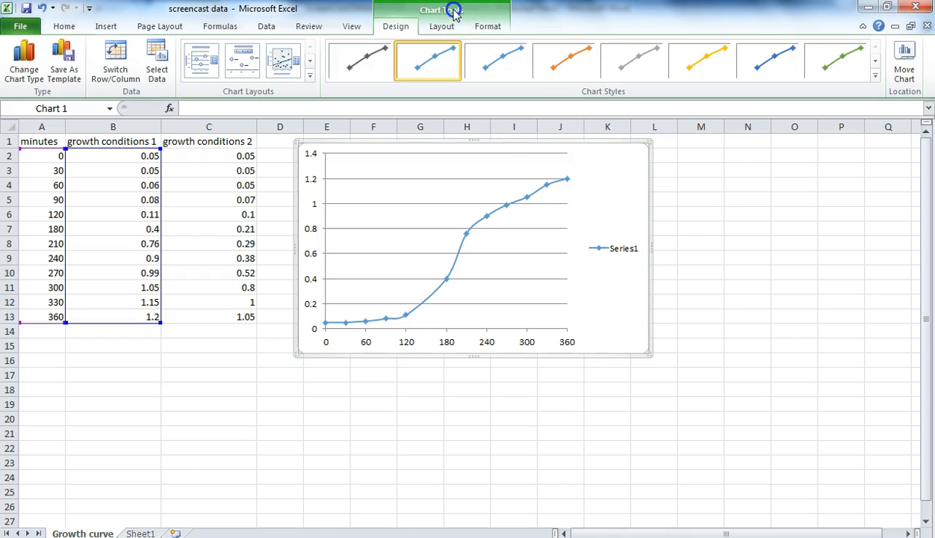
pyautogui.click(397, 29)
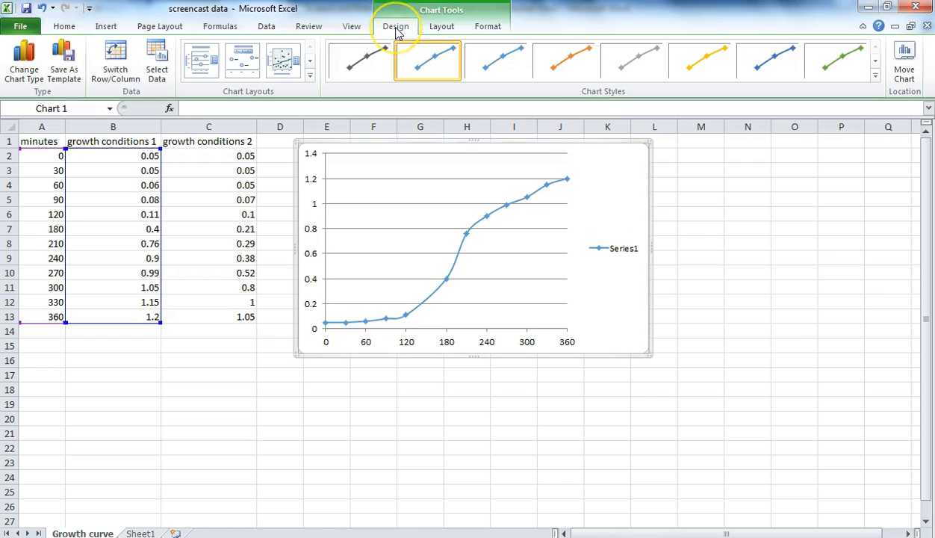
pyautogui.click(159, 58)
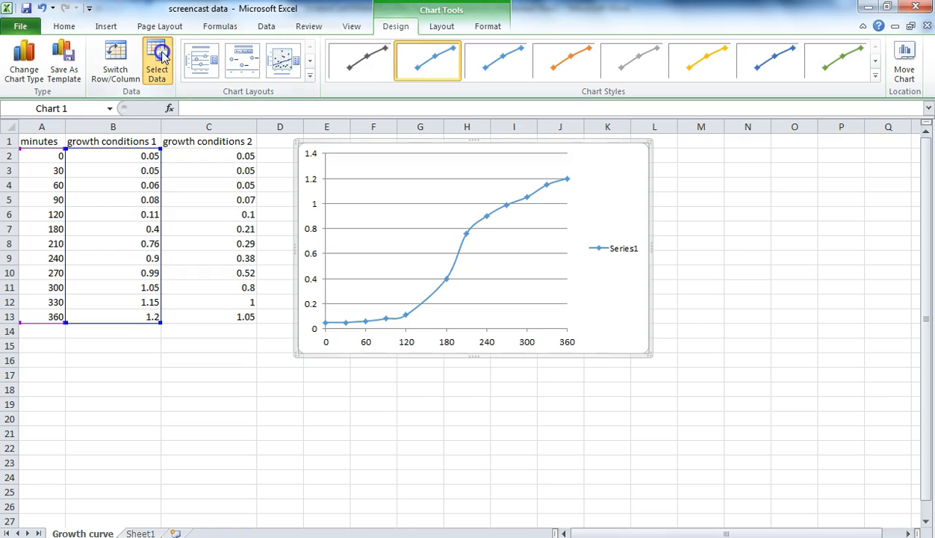
pyautogui.click(504, 208)
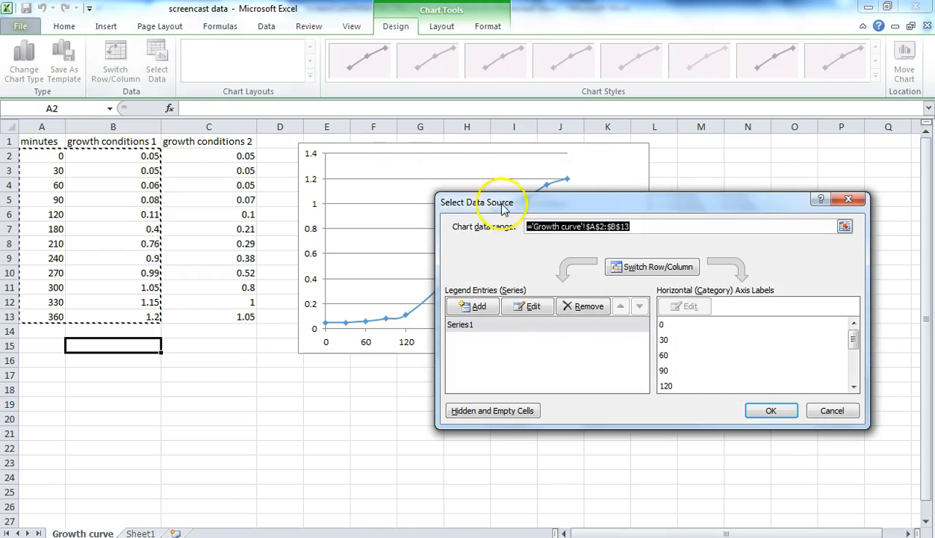
pyautogui.moveTo(524, 204); pyautogui.dragTo(571, 288)
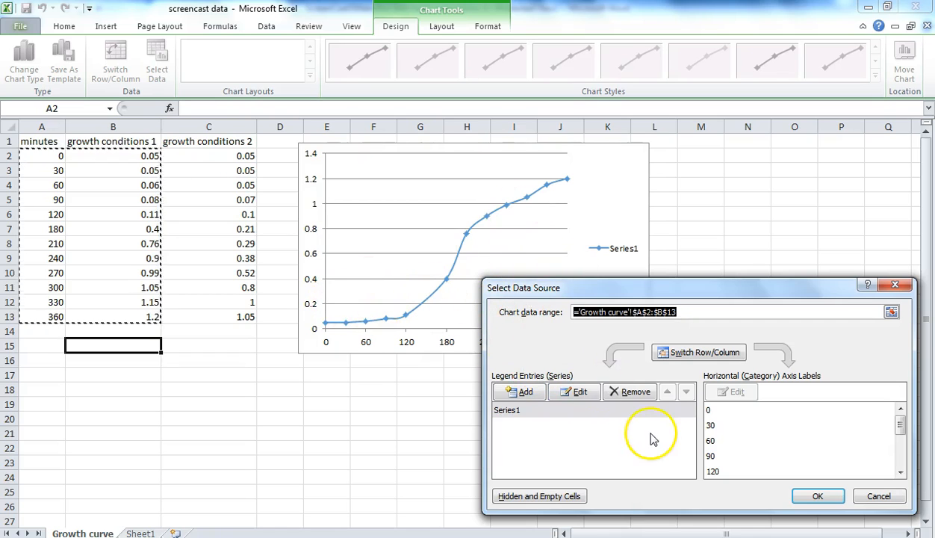
pyautogui.click(514, 412)
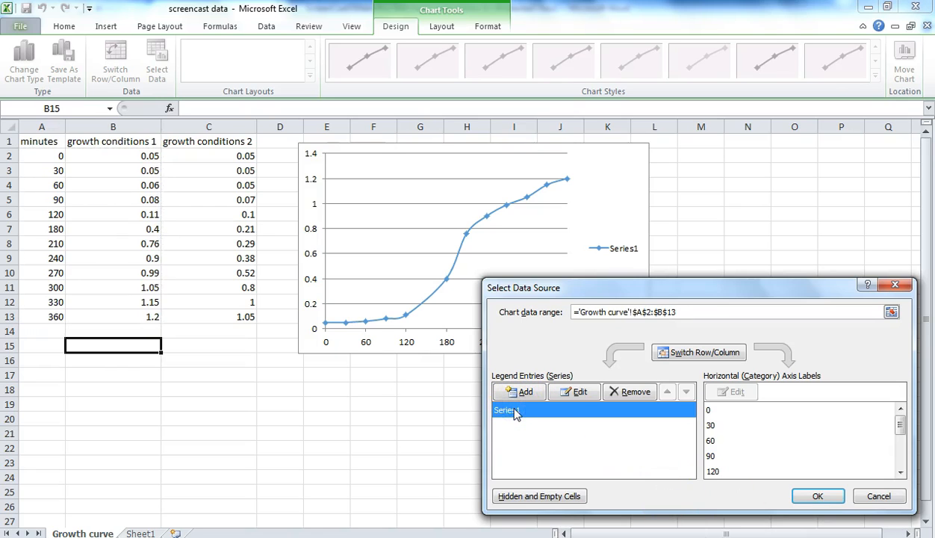
pyautogui.click(575, 391)
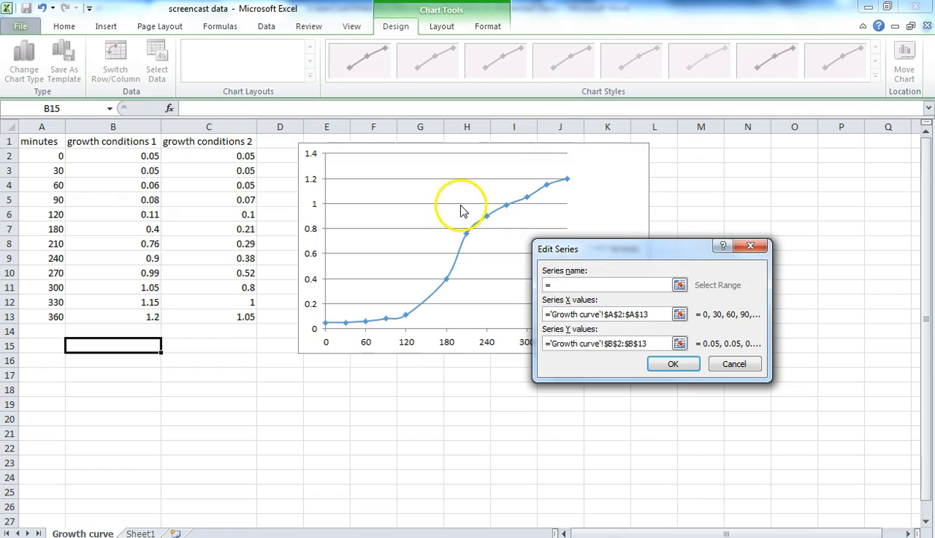
pyautogui.click(145, 143)
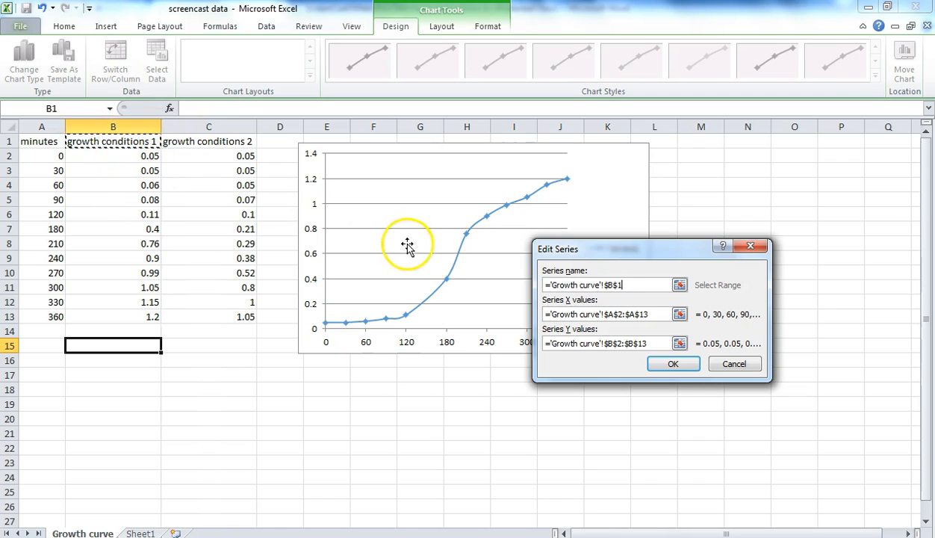
pyautogui.click(687, 366)
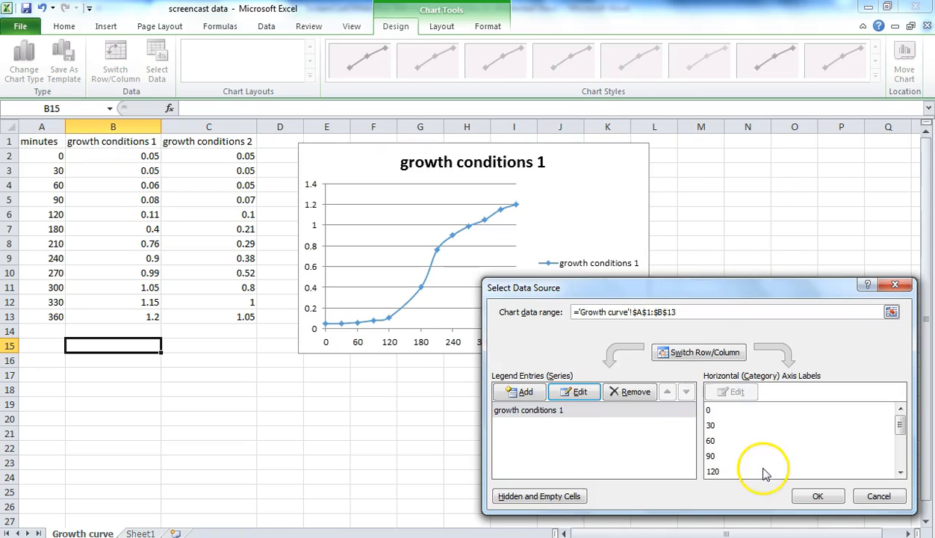
pyautogui.click(819, 497)
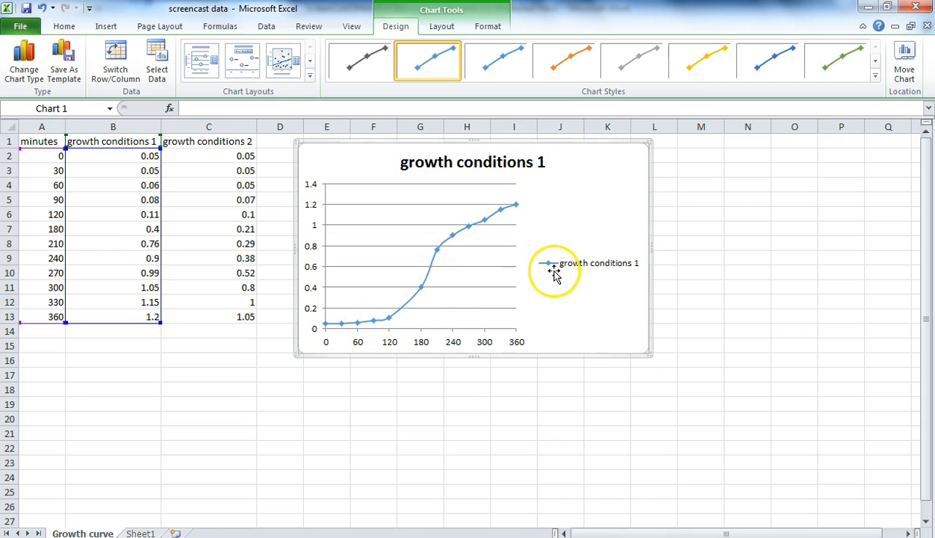
# Step: Delete the growth conditions 1 title above the chart's plot area
pyautogui.click(506, 160)
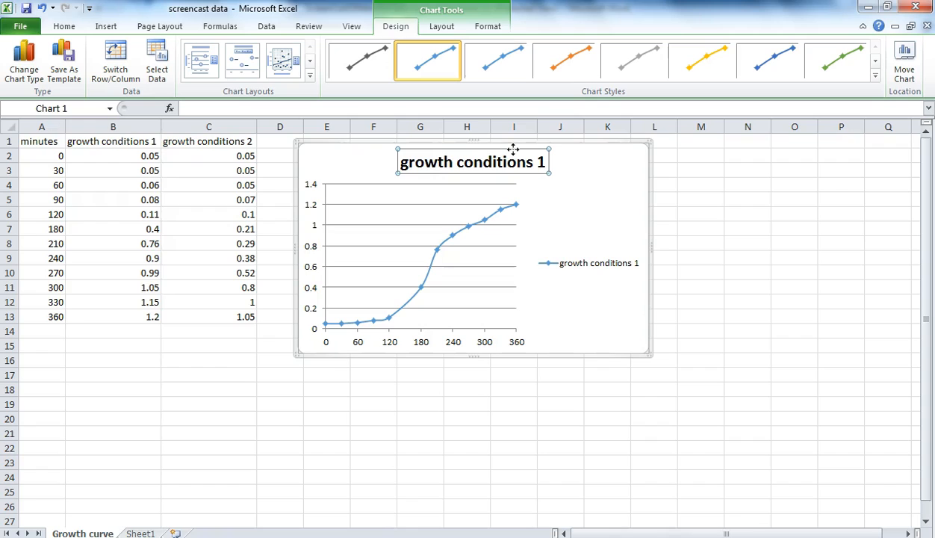
pyautogui.press('Delete')
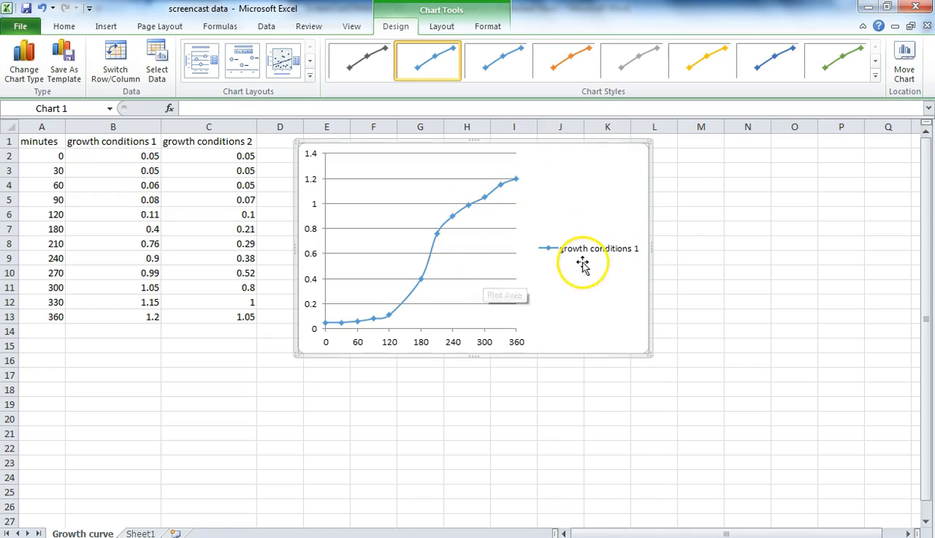
pyautogui.click(223, 304)
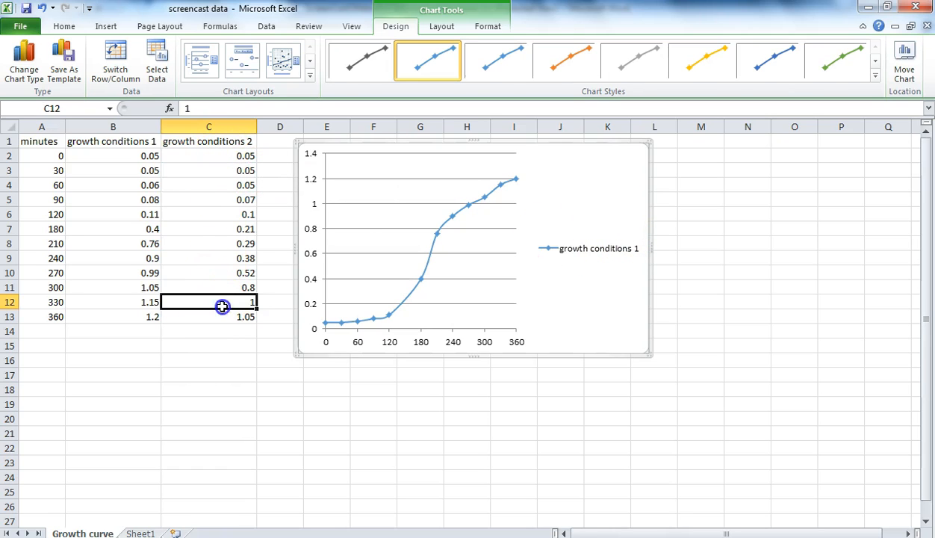
# Step: Add a second chart series named from cell C1, with X values A2:A13 and Y values C2:C13
pyautogui.click(594, 199)
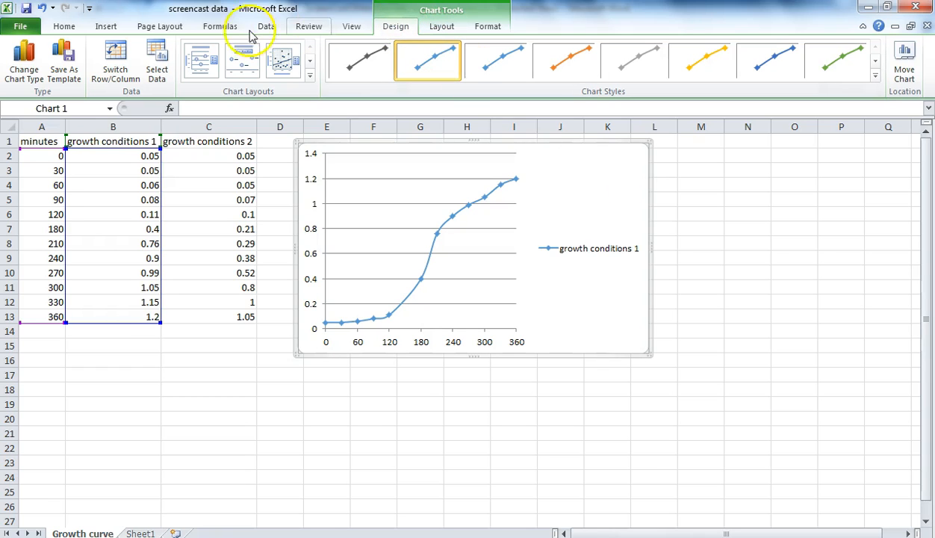
pyautogui.click(157, 69)
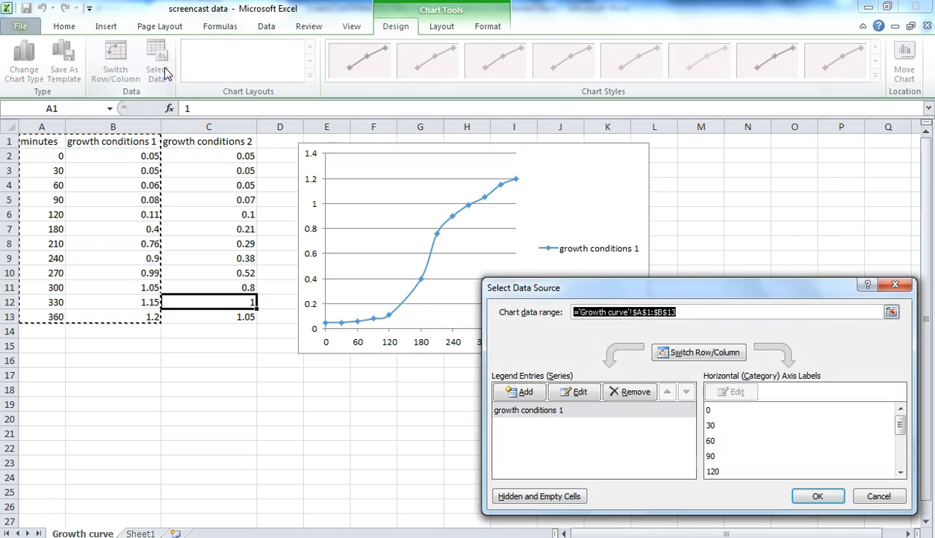
pyautogui.click(526, 392)
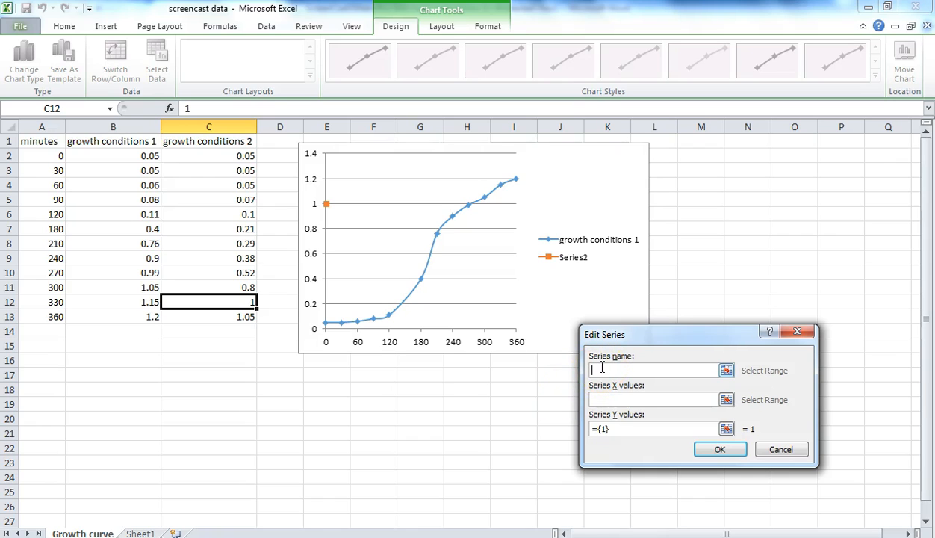
pyautogui.click(245, 144)
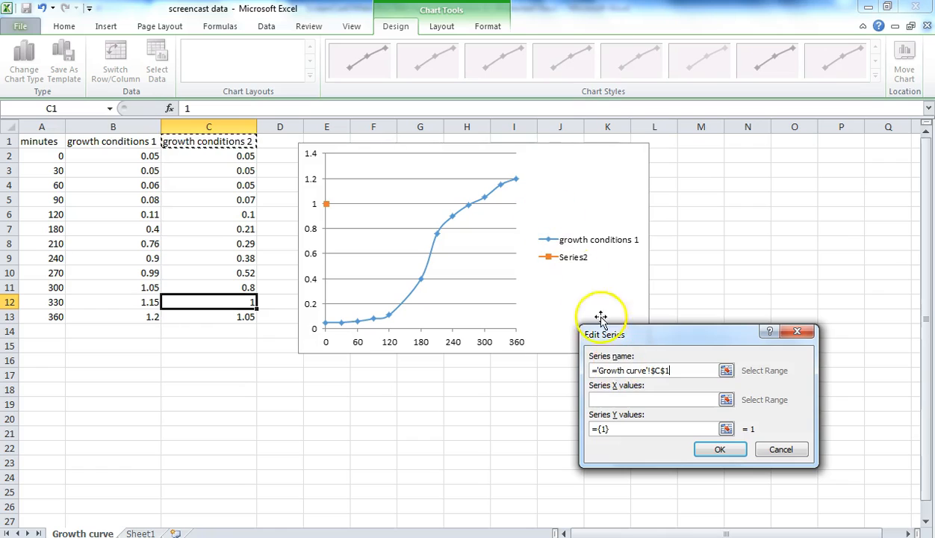
pyautogui.click(616, 398)
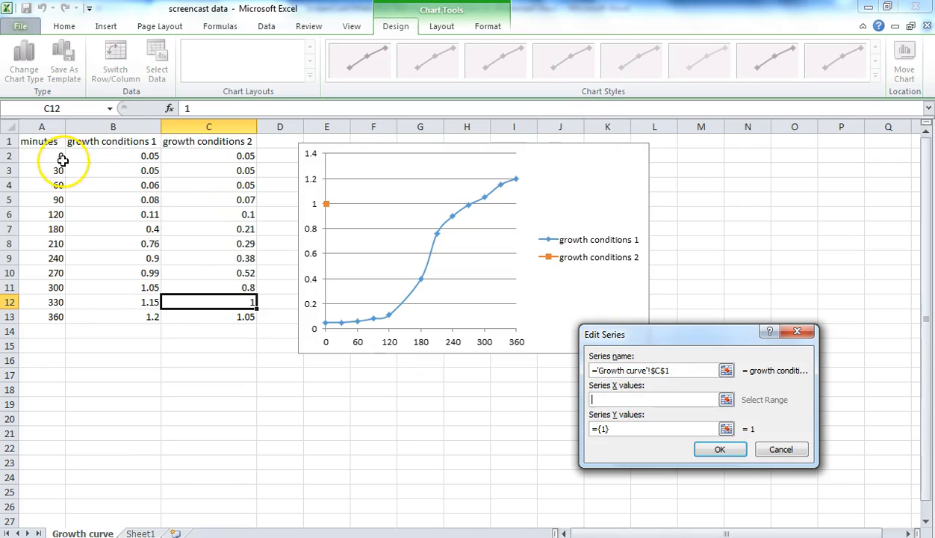
pyautogui.moveTo(59, 156); pyautogui.dragTo(53, 315)
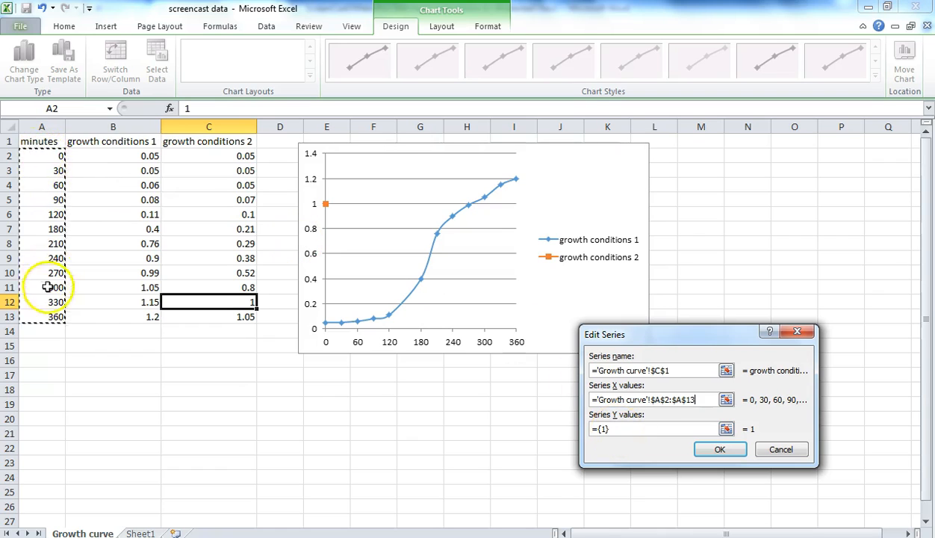
pyautogui.click(616, 429)
pyautogui.moveTo(616, 429); pyautogui.dragTo(593, 432)
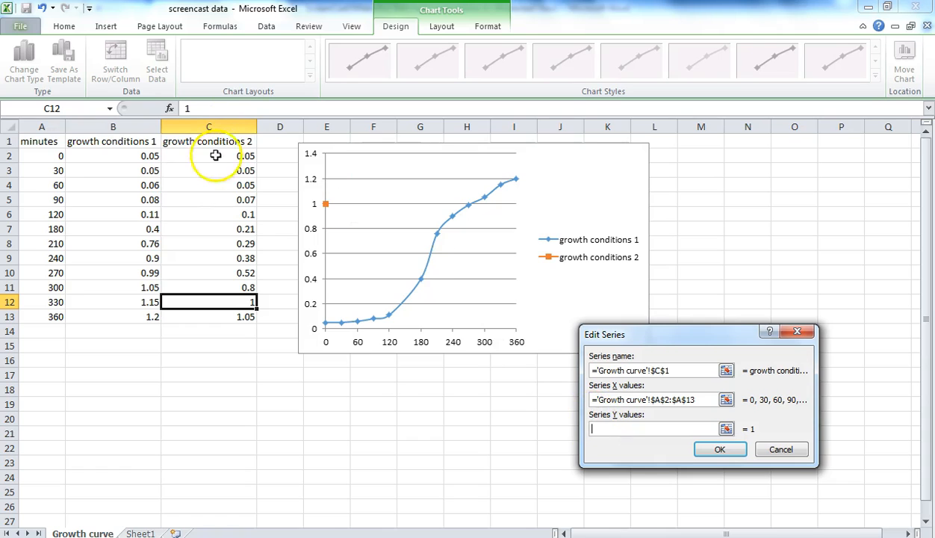
pyautogui.moveTo(223, 158); pyautogui.dragTo(237, 318)
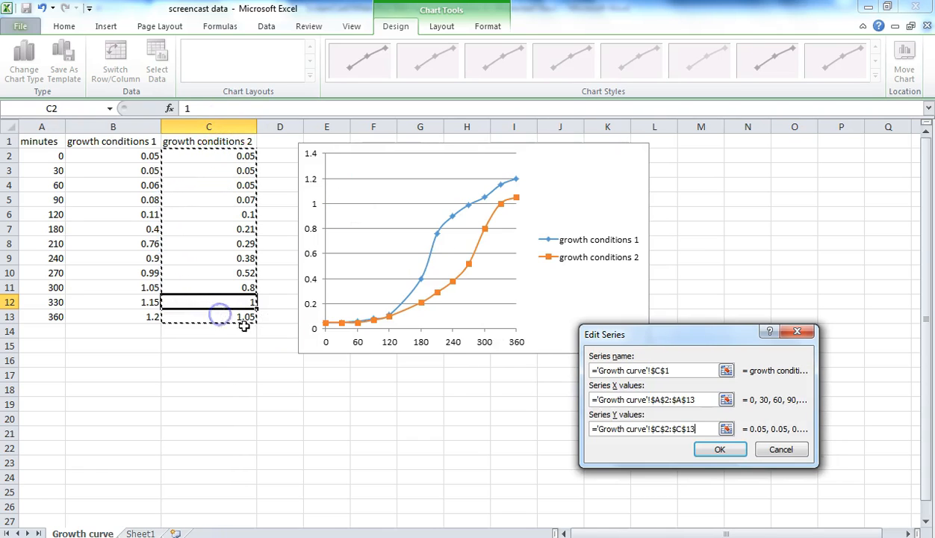
pyautogui.click(704, 450)
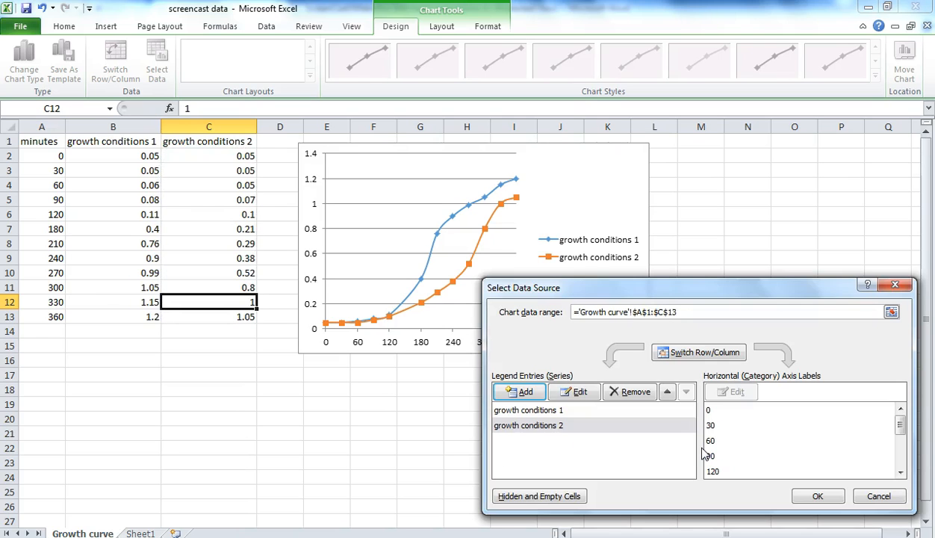
pyautogui.click(815, 497)
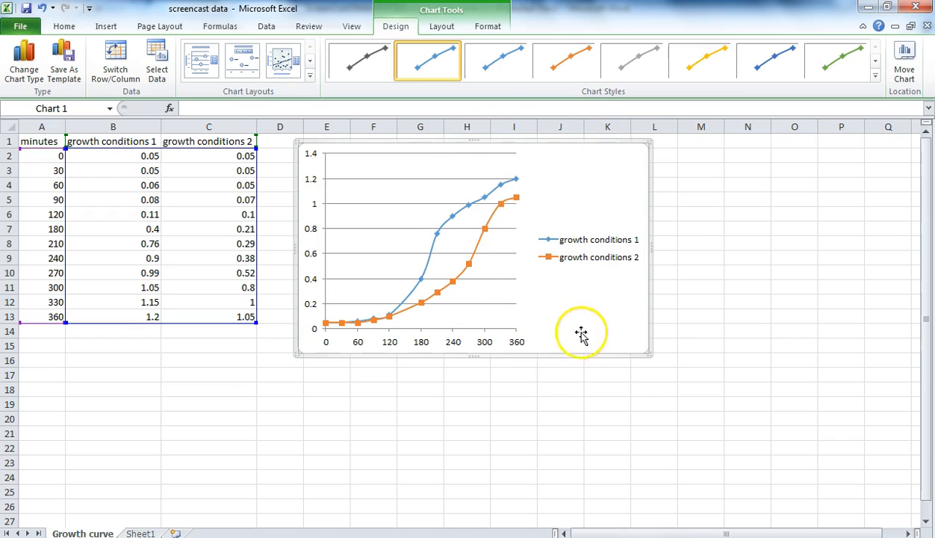
# Step: Widen the plot area to nearly the chart's full width and move the legend into the plot area's upper-left corner
pyautogui.click(511, 228)
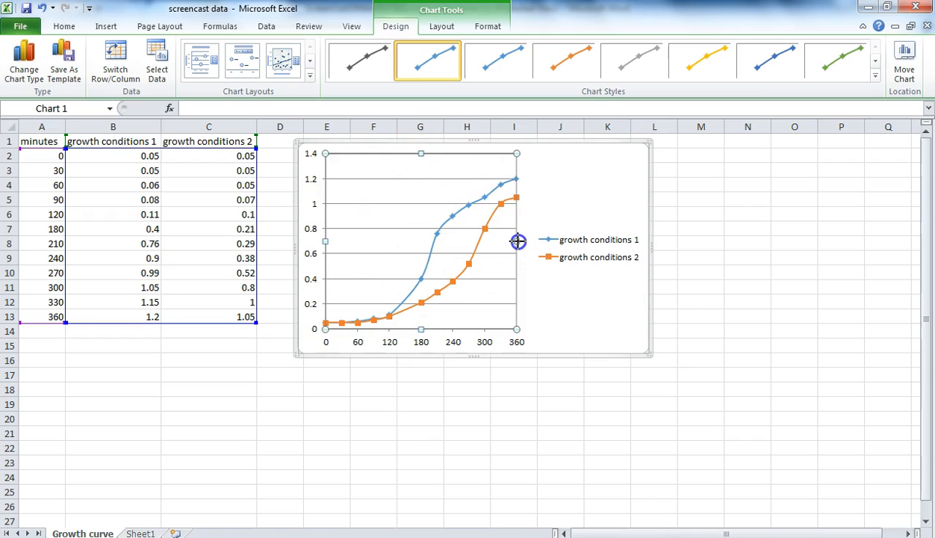
pyautogui.moveTo(518, 240); pyautogui.dragTo(630, 248)
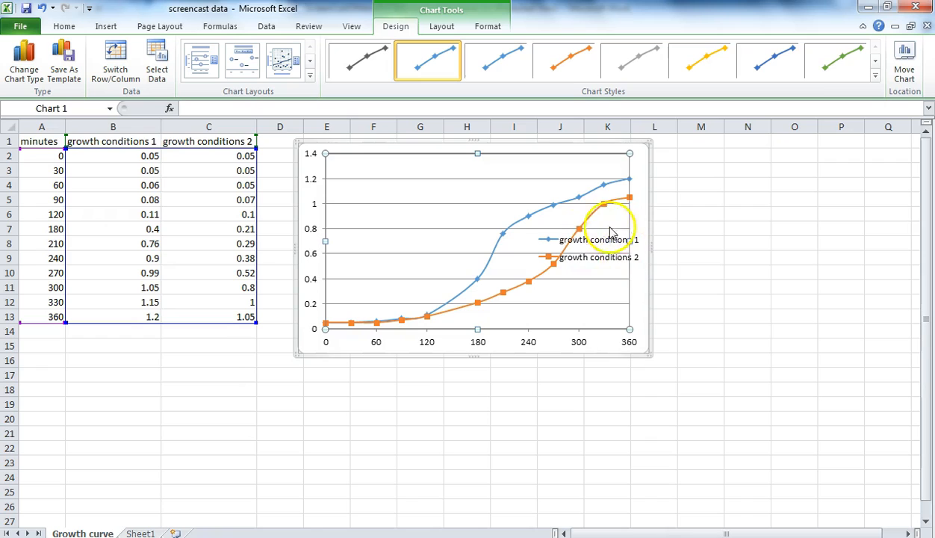
pyautogui.click(636, 263)
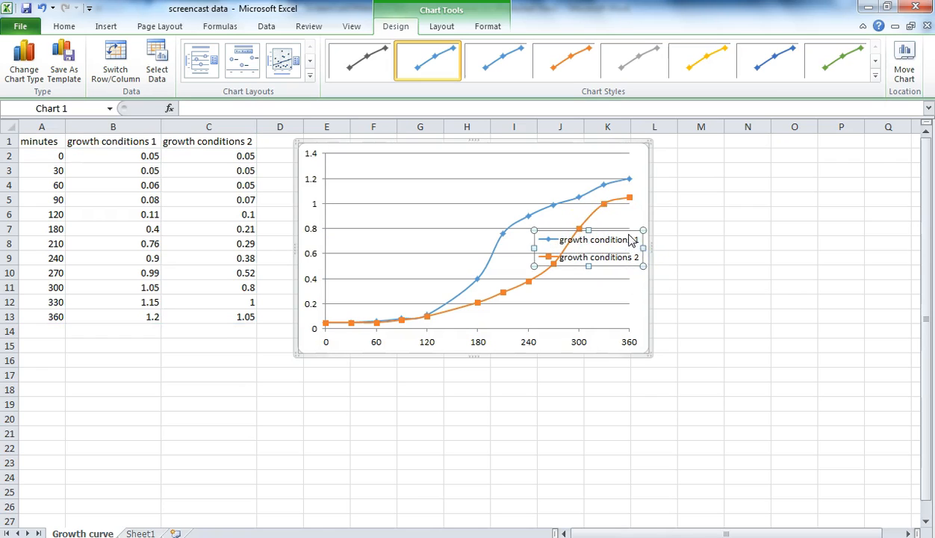
pyautogui.moveTo(629, 236); pyautogui.dragTo(434, 153)
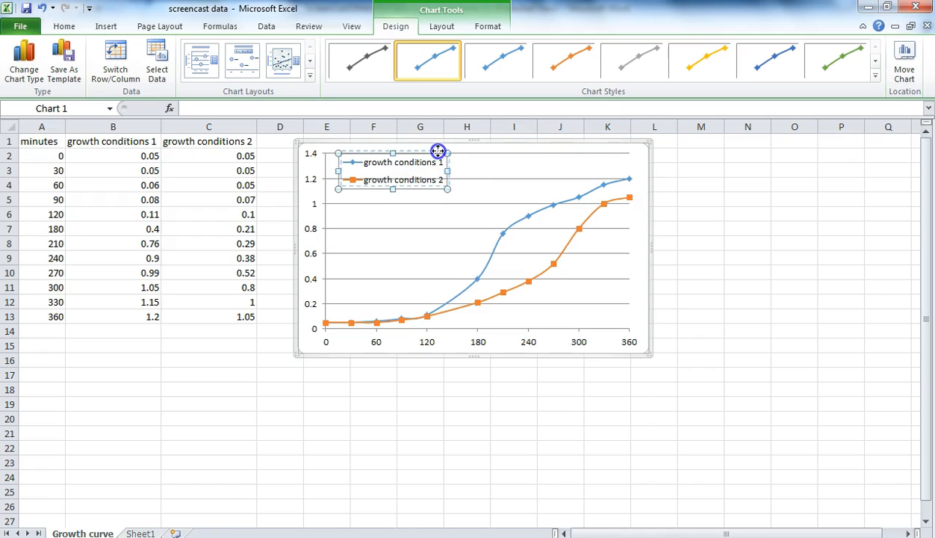
pyautogui.moveTo(437, 152); pyautogui.dragTo(441, 151)
pyautogui.click(441, 153)
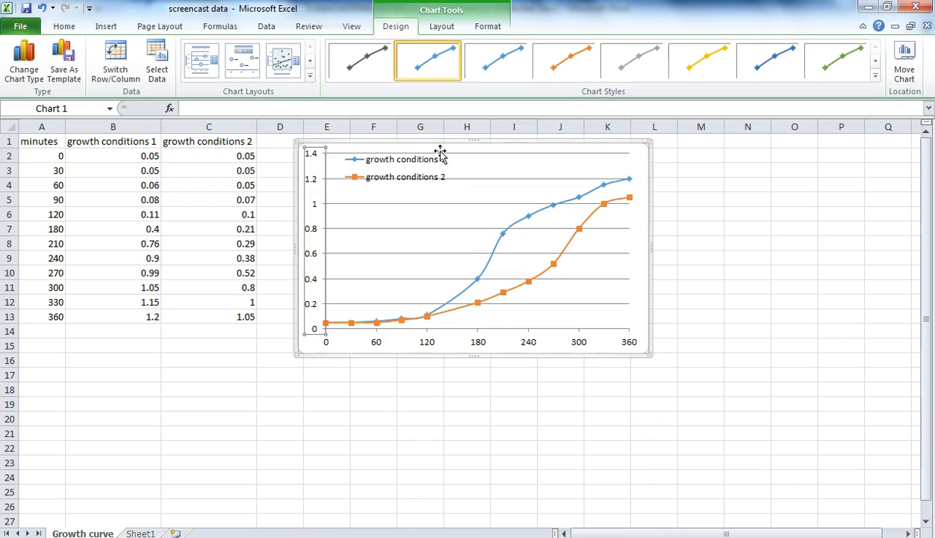
pyautogui.click(440, 161)
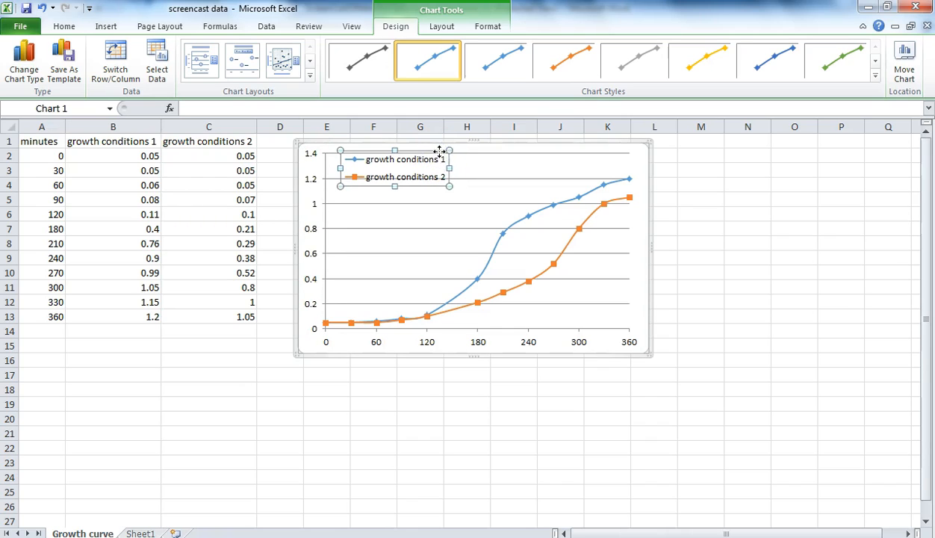
pyautogui.moveTo(442, 150); pyautogui.dragTo(443, 148)
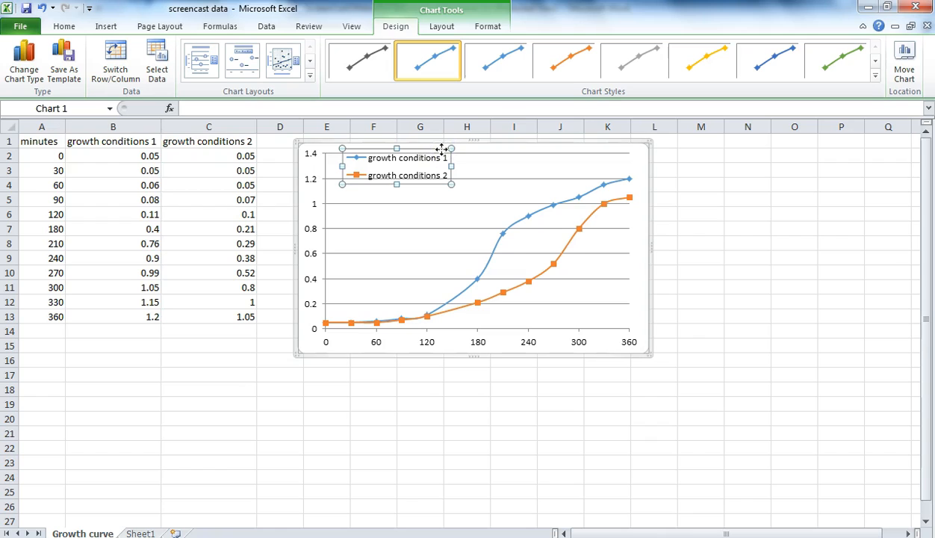
pyautogui.click(643, 345)
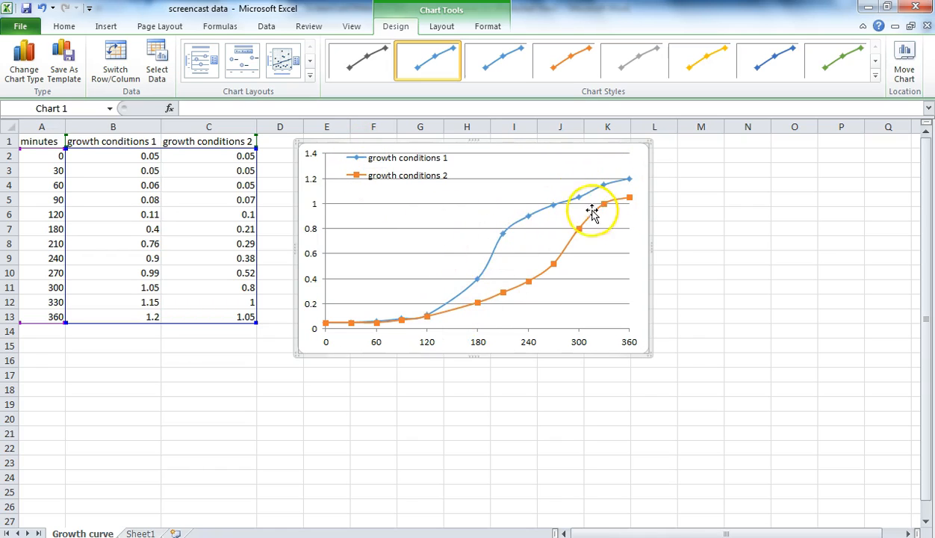
# Step: Give the growth conditions 1 curve a solid line in the standard dark blue color
pyautogui.click(497, 251)
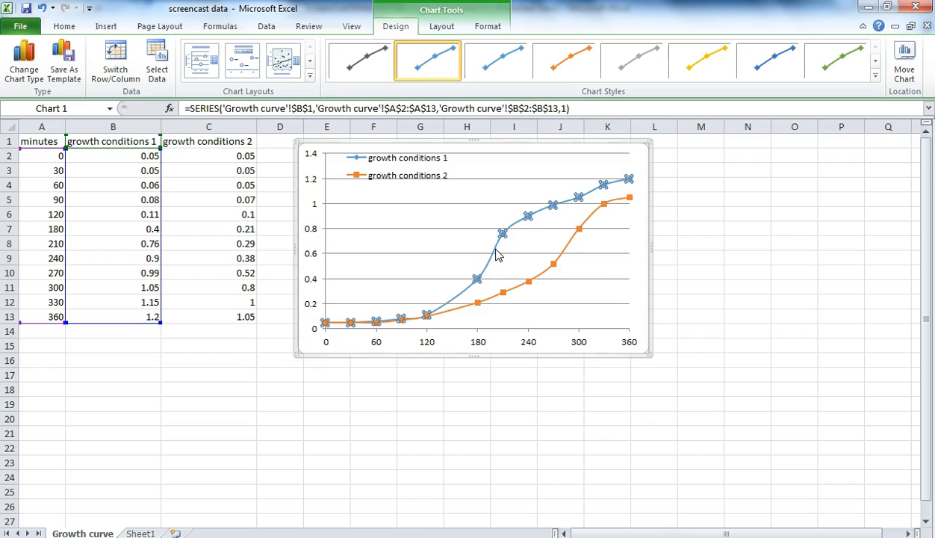
pyautogui.rightClick(497, 252)
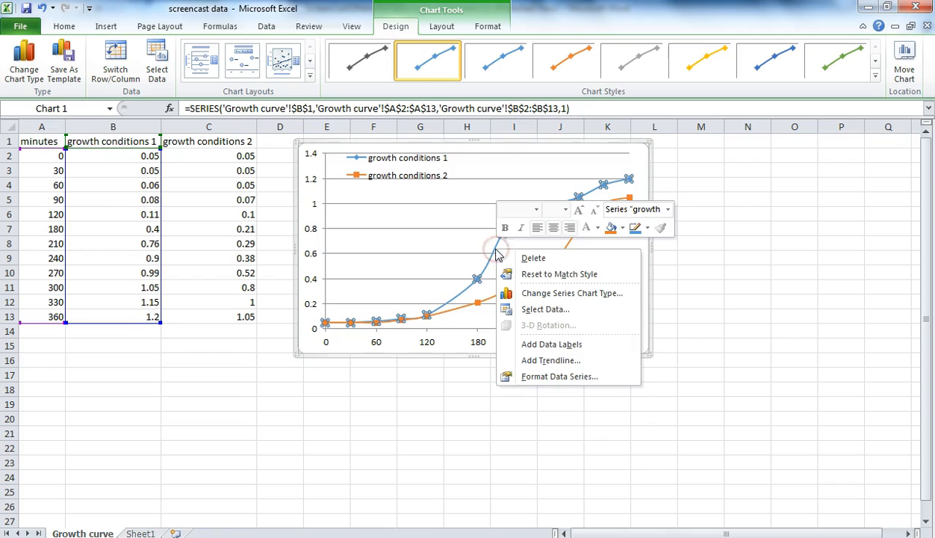
pyautogui.click(541, 377)
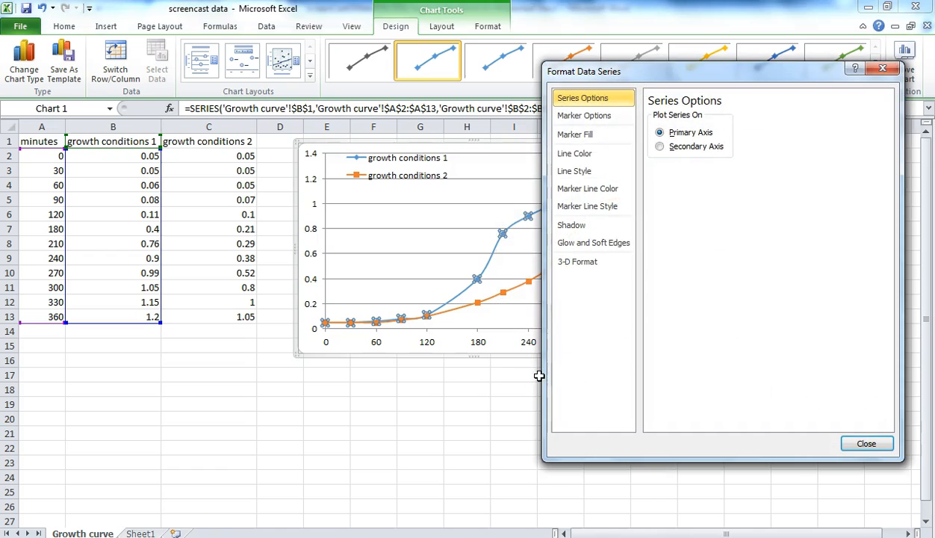
pyautogui.click(603, 162)
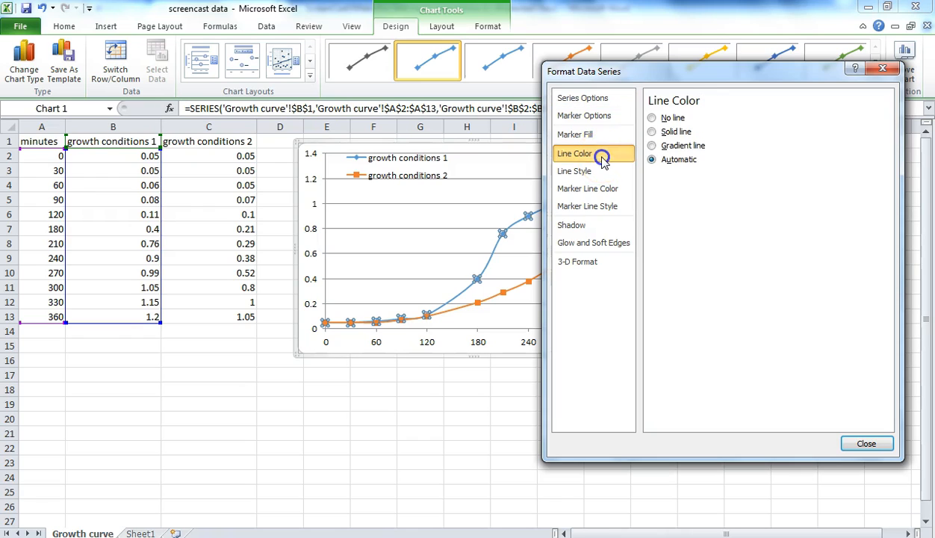
pyautogui.click(652, 132)
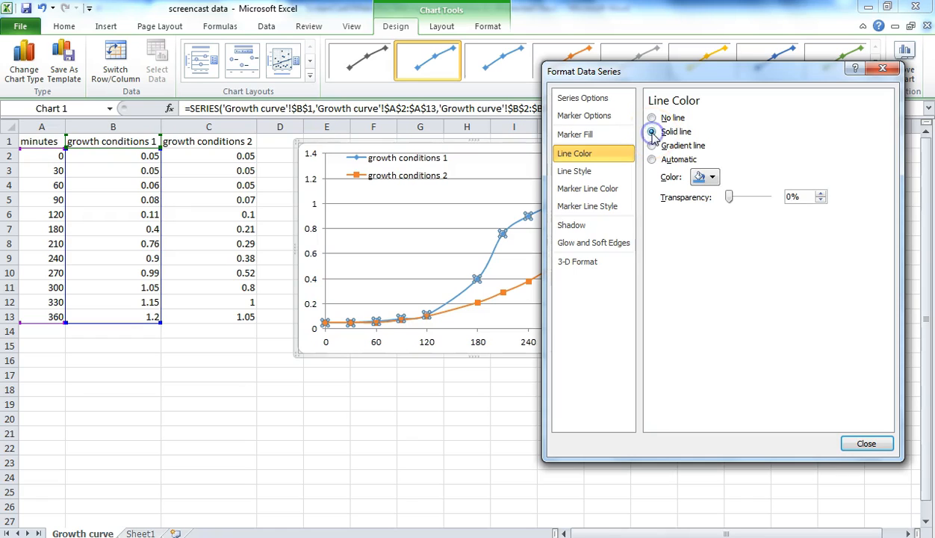
pyautogui.click(713, 177)
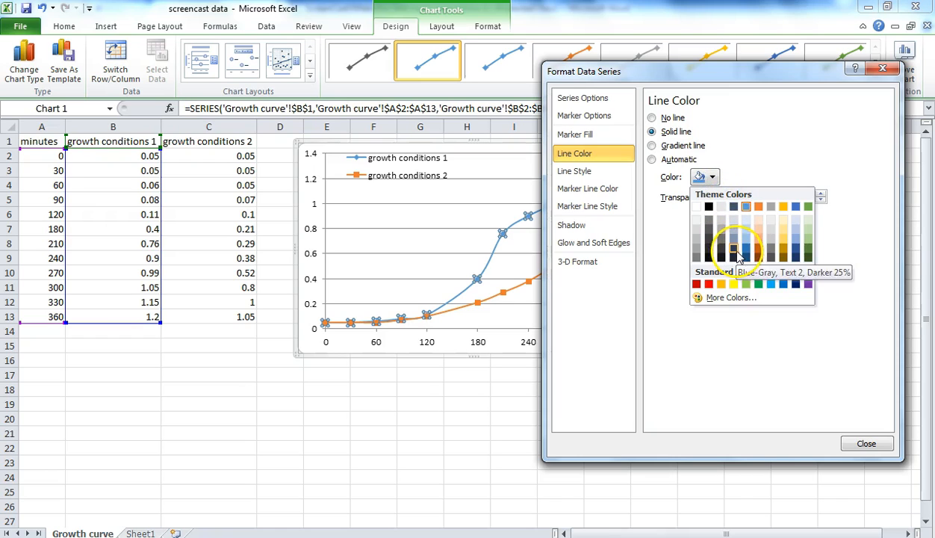
pyautogui.click(796, 284)
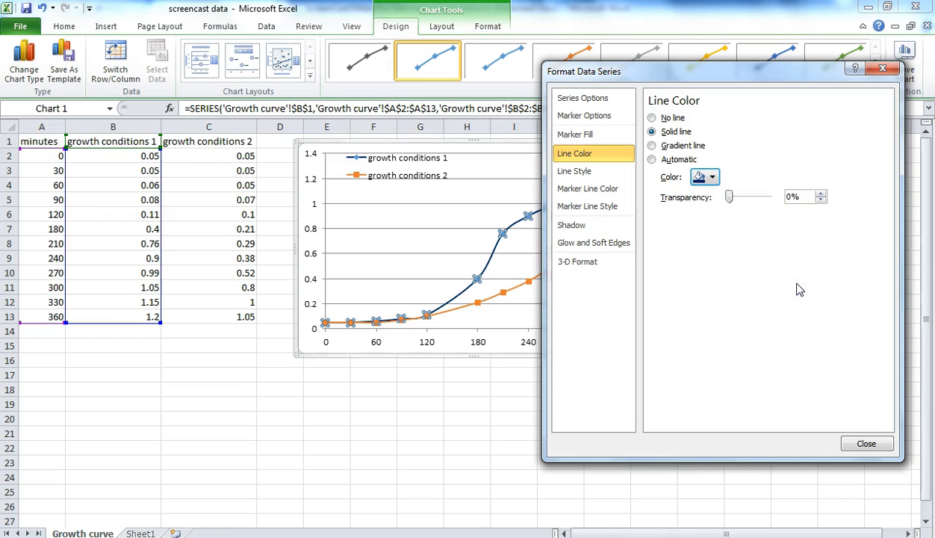
# Step: Fill the growth conditions 1 markers with solid standard dark blue and deselect the chart
pyautogui.click(577, 136)
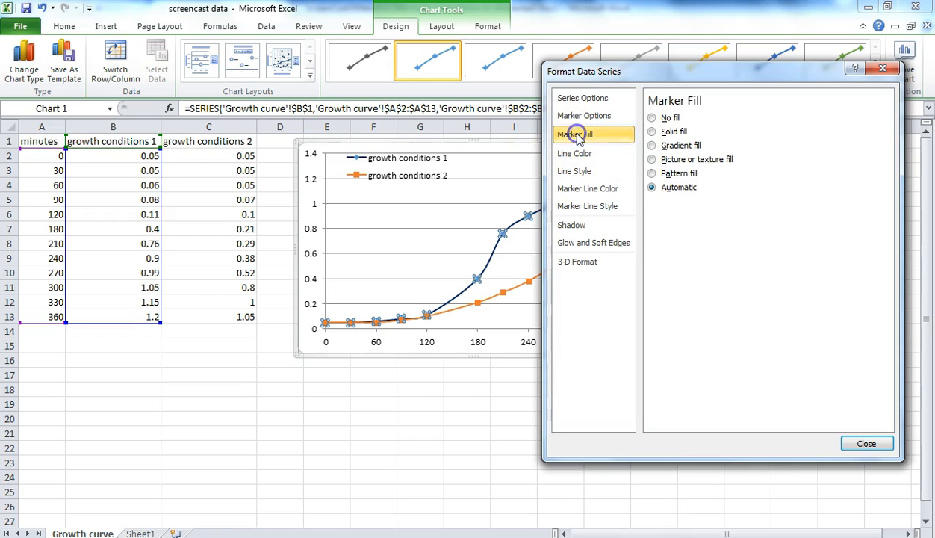
pyautogui.click(652, 132)
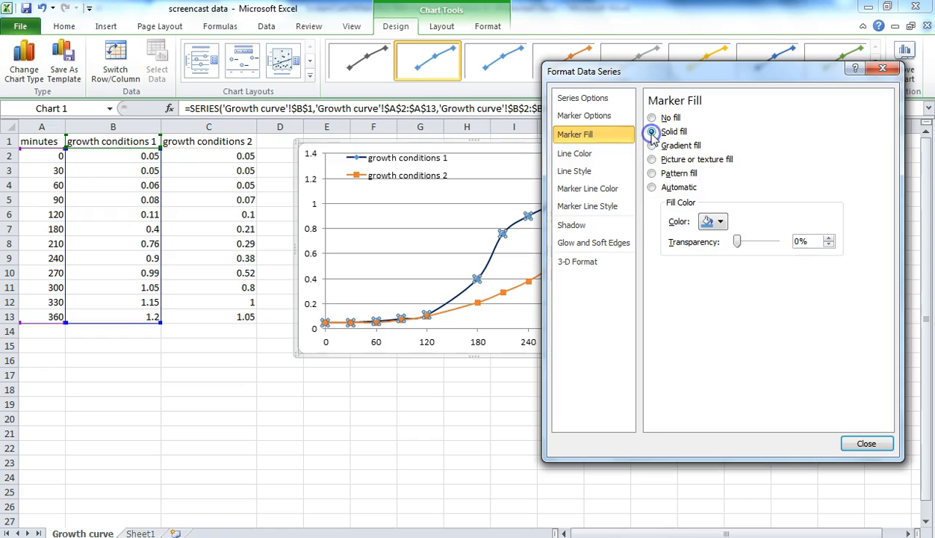
pyautogui.click(722, 223)
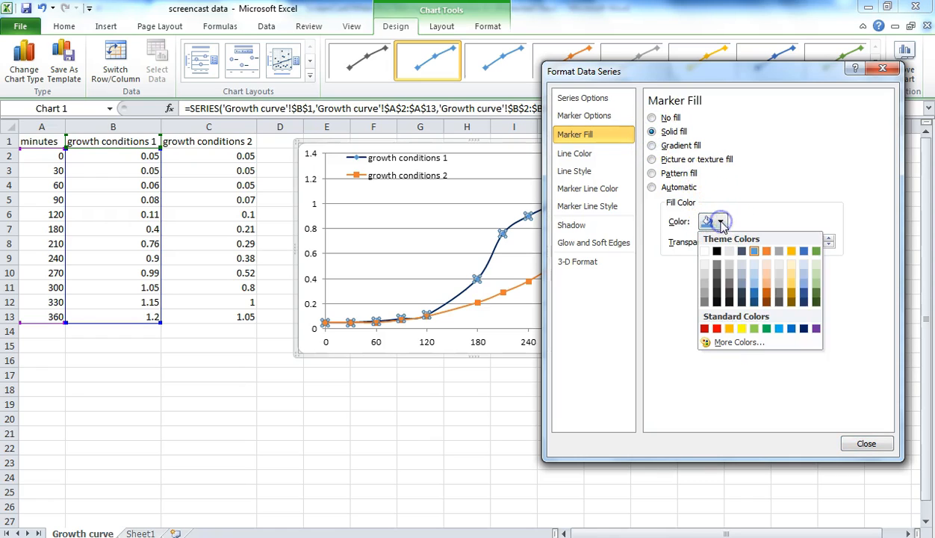
pyautogui.click(804, 329)
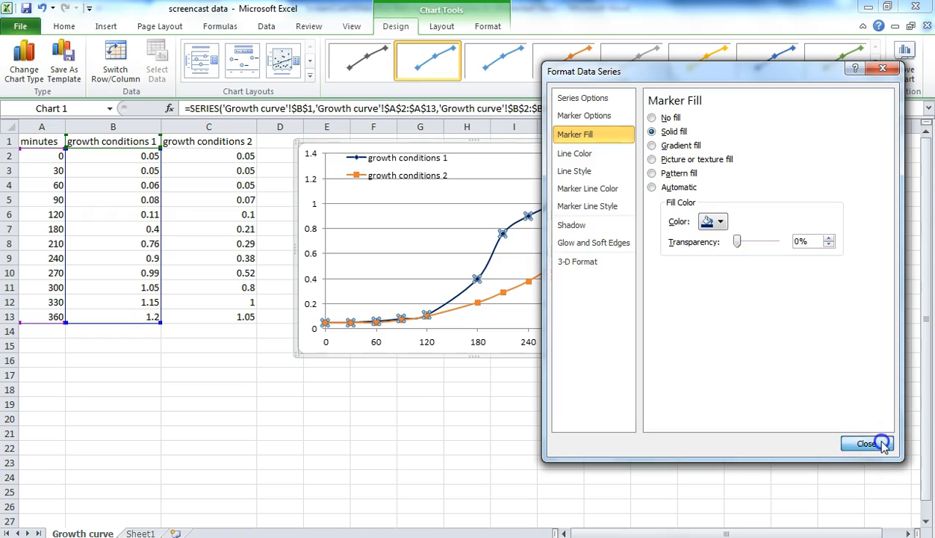
pyautogui.click(882, 444)
pyautogui.click(647, 402)
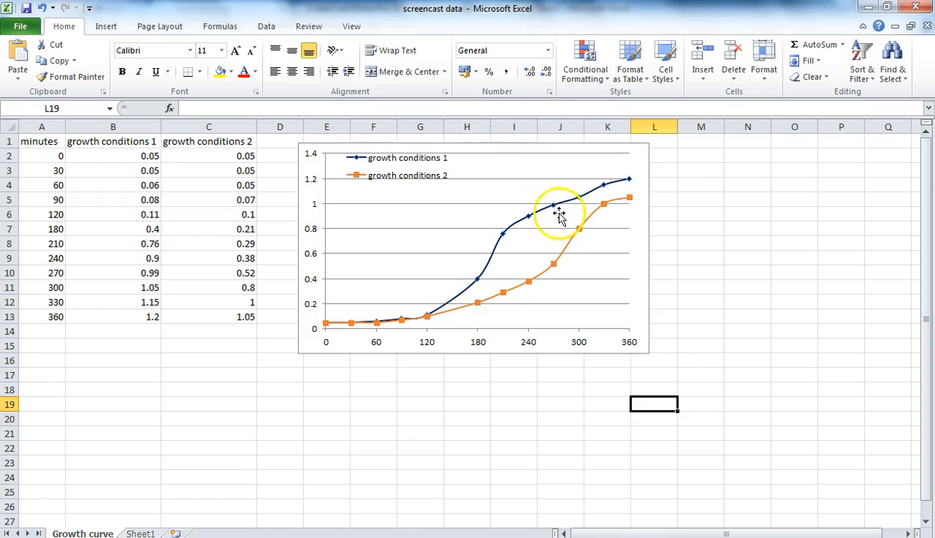
# Step: Add a title below the chart's horizontal axis and replace its placeholder text with "Time (minutes"
pyautogui.moveTo(580, 237)
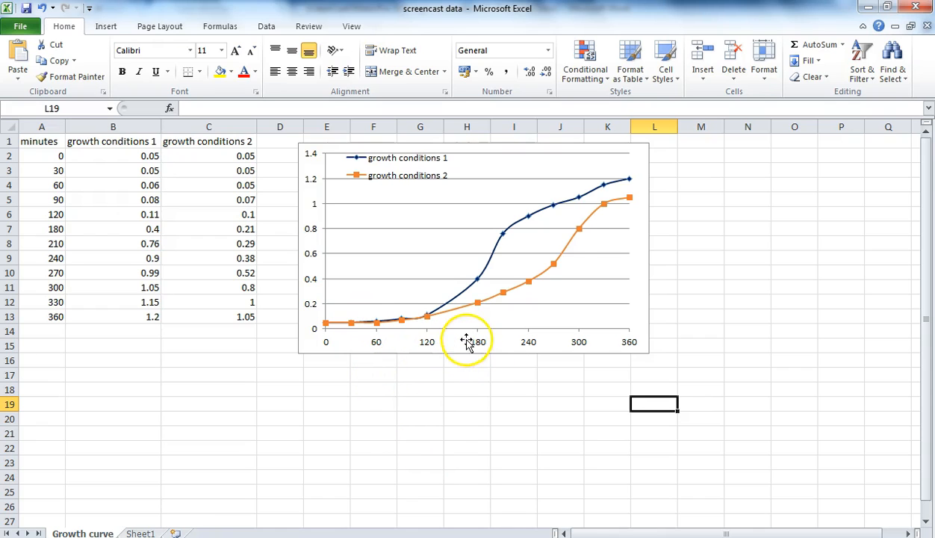
pyautogui.click(638, 163)
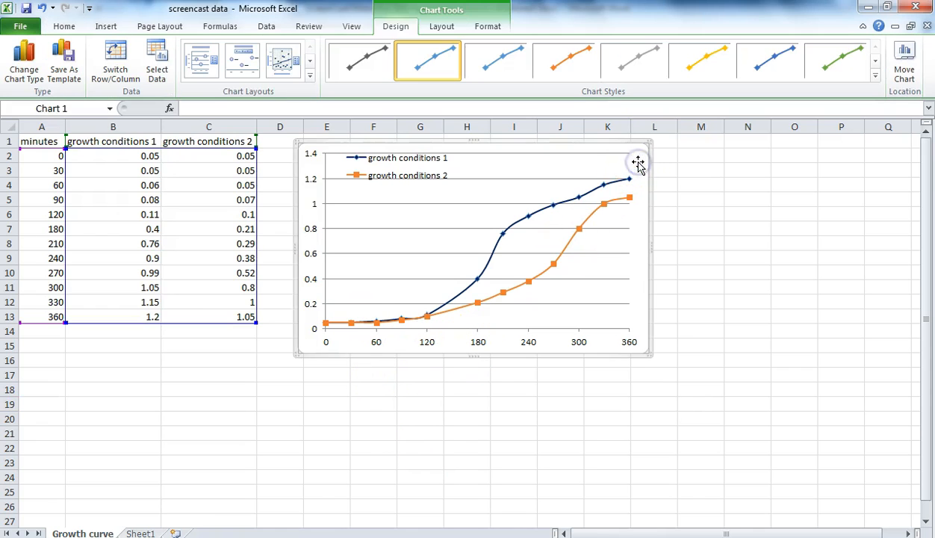
pyautogui.click(455, 31)
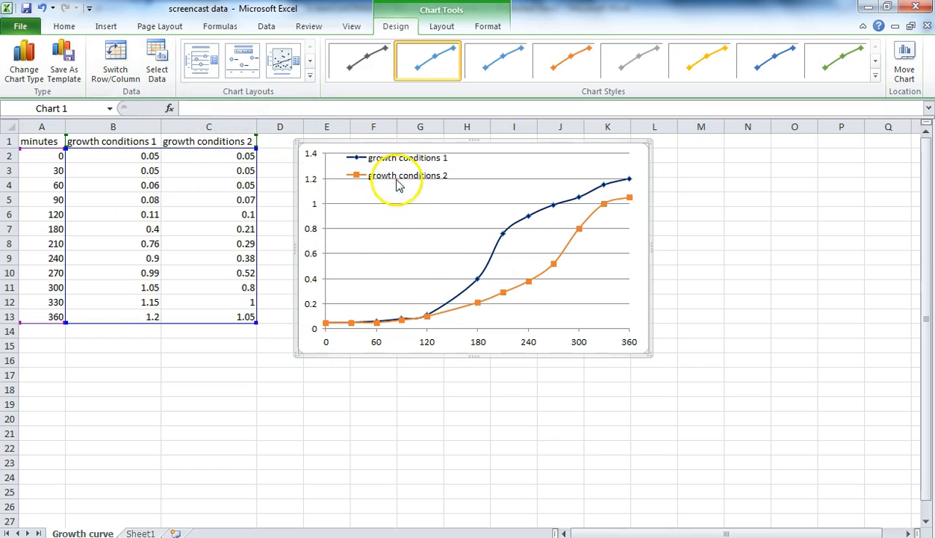
pyautogui.click(442, 27)
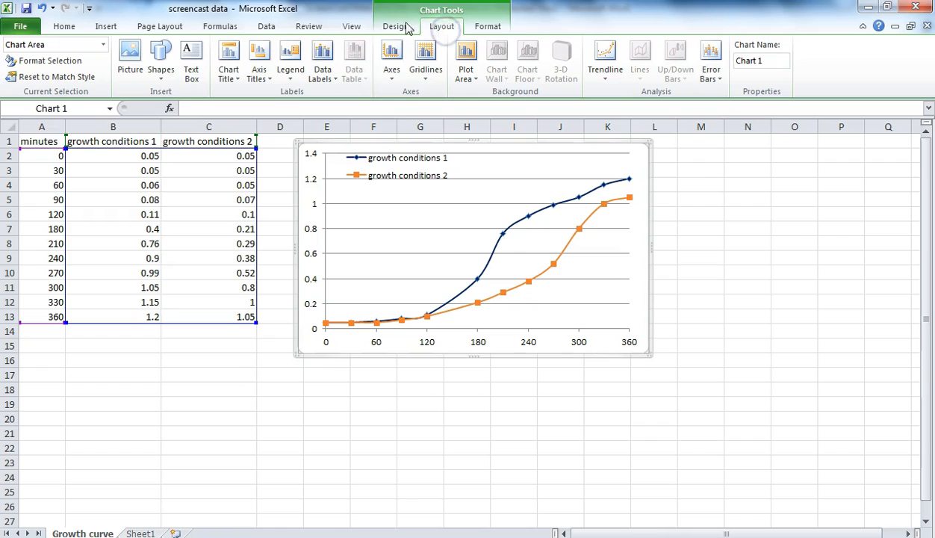
pyautogui.click(263, 79)
pyautogui.moveTo(273, 95)
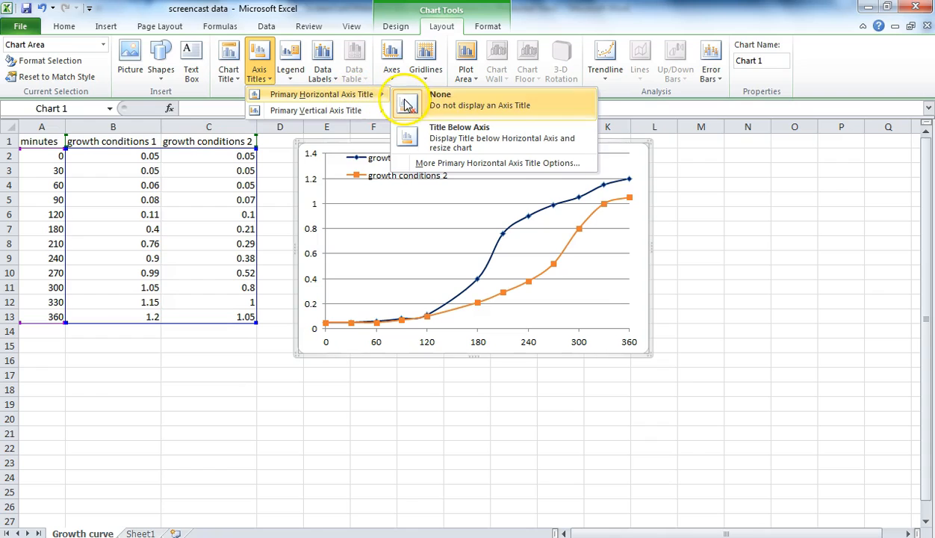
pyautogui.click(424, 139)
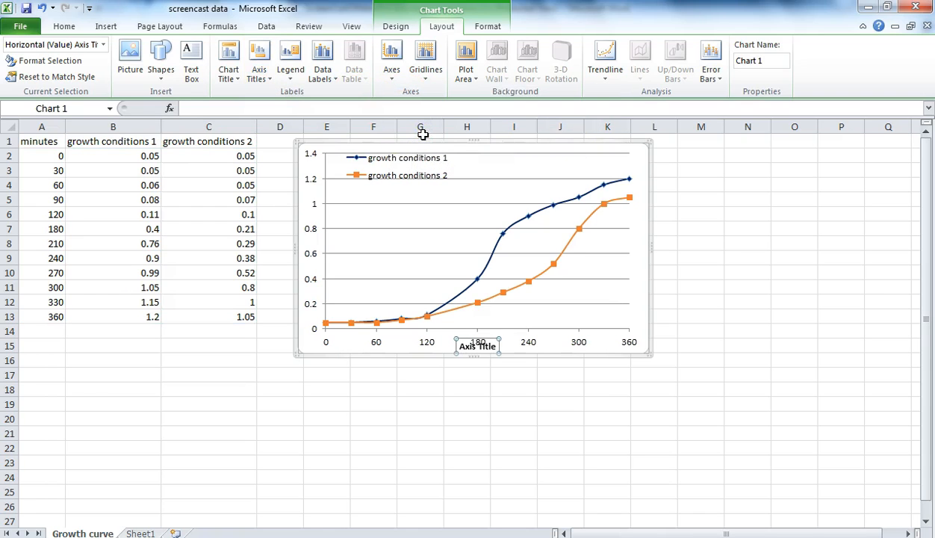
pyautogui.click(484, 346)
pyautogui.moveTo(496, 345); pyautogui.dragTo(474, 347)
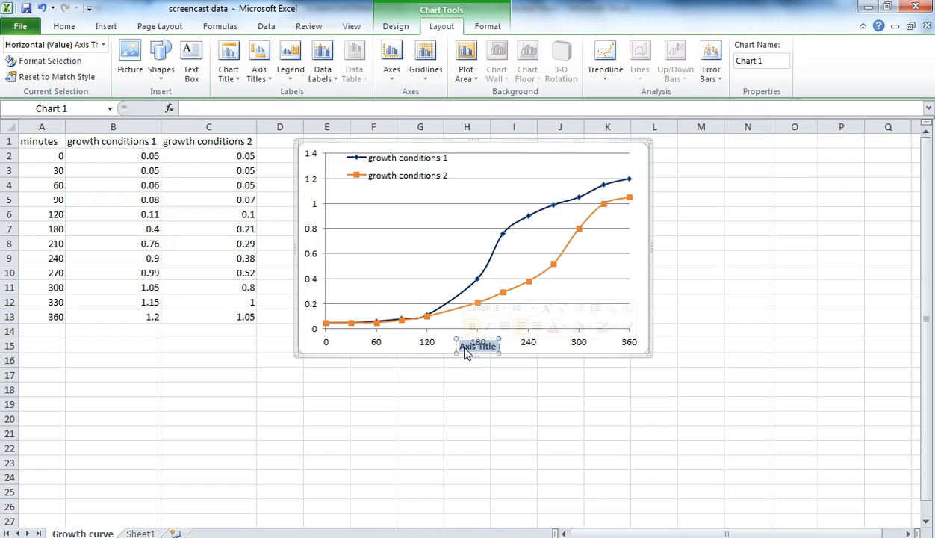
pyautogui.write('Time (minutes')
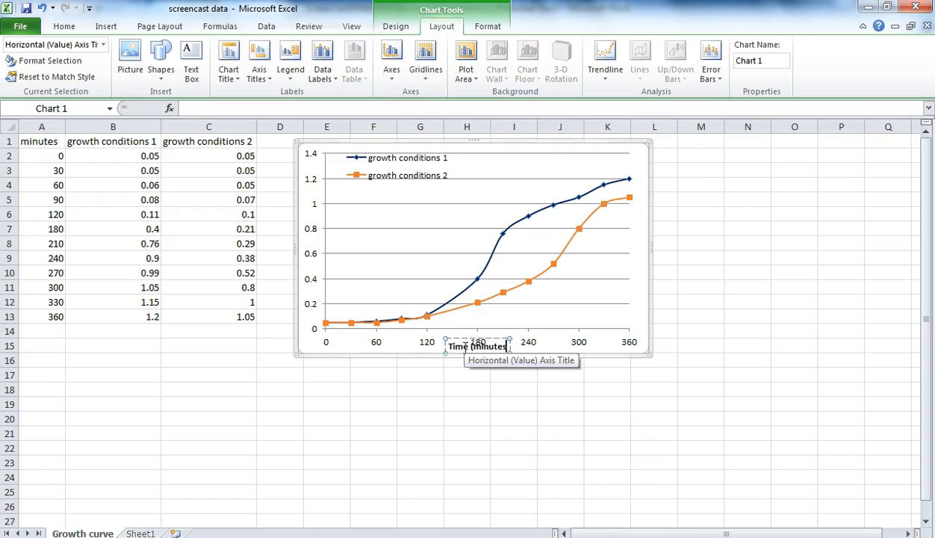
# Step: Shorten the plot area from its lower edge to clear the axis title, and complete the title as "Time (minutes)"
pyautogui.click(546, 314)
pyautogui.click(587, 348)
pyautogui.click(579, 310)
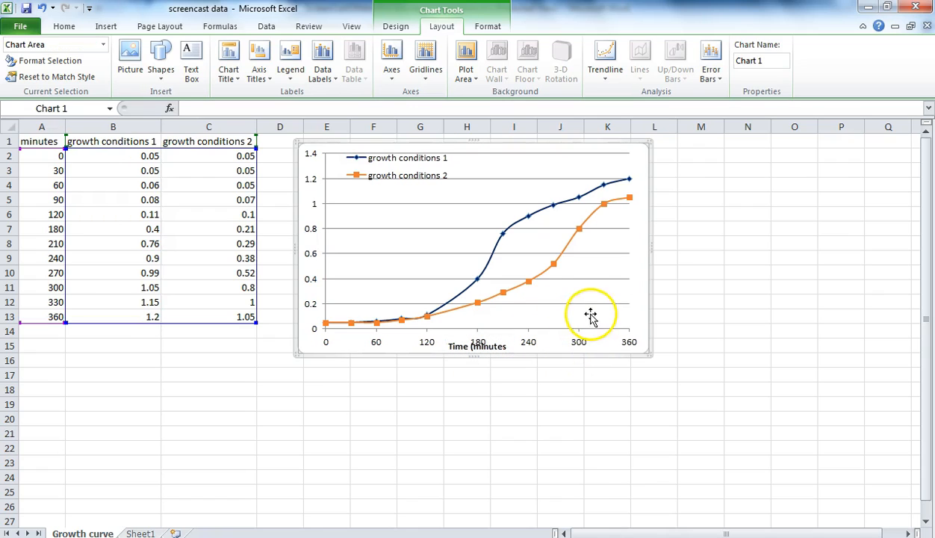
pyautogui.moveTo(478, 329); pyautogui.dragTo(482, 323)
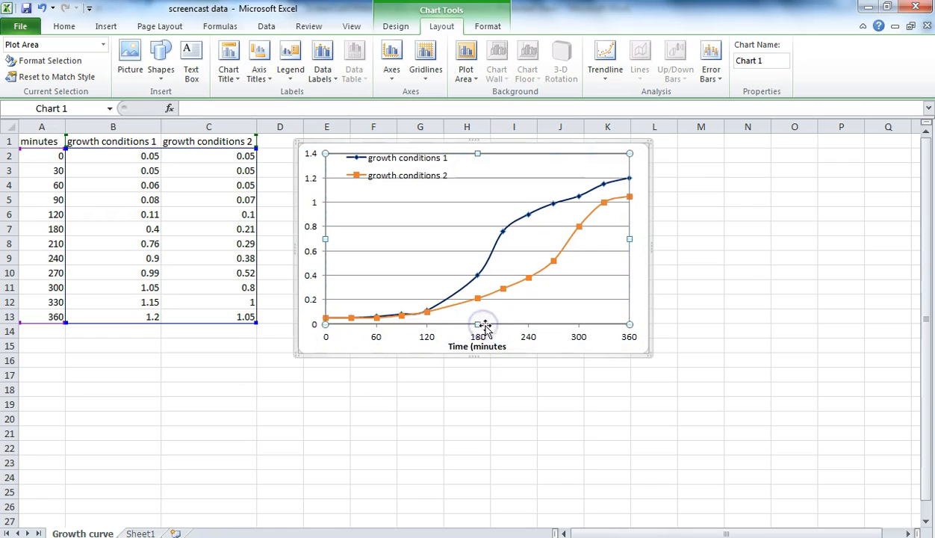
pyautogui.click(502, 348)
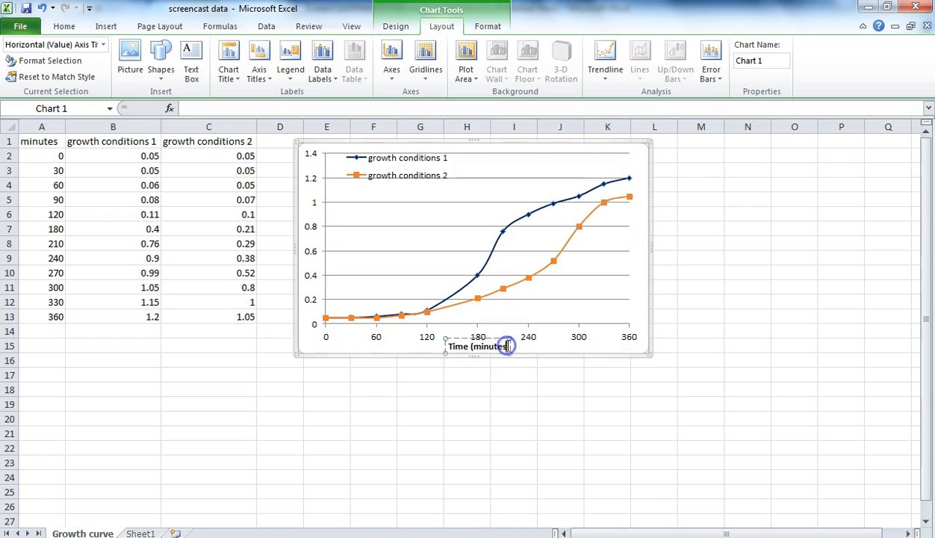
pyautogui.click(543, 349)
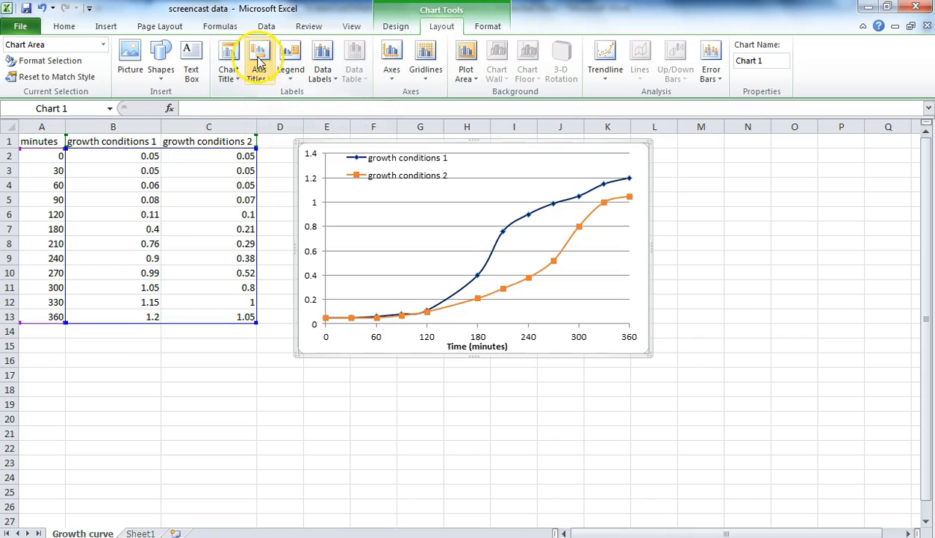
# Step: Try a vertical-text title on the chart's vertical axis, and delete it
pyautogui.click(265, 81)
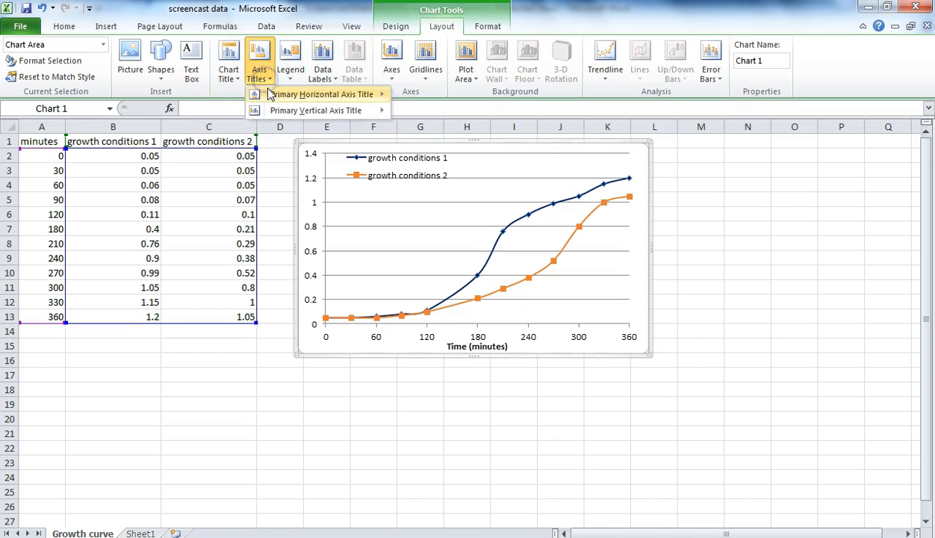
pyautogui.moveTo(302, 113)
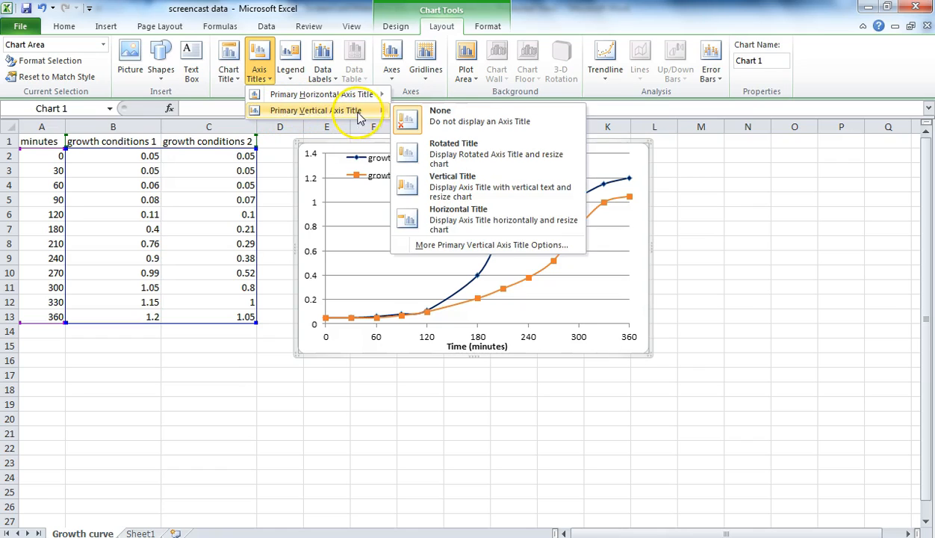
pyautogui.click(421, 192)
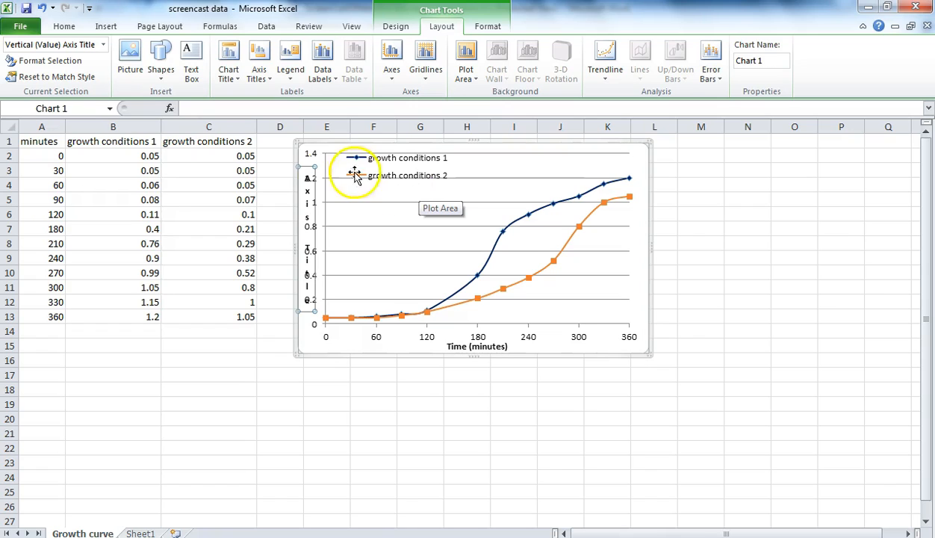
pyautogui.press('Delete')
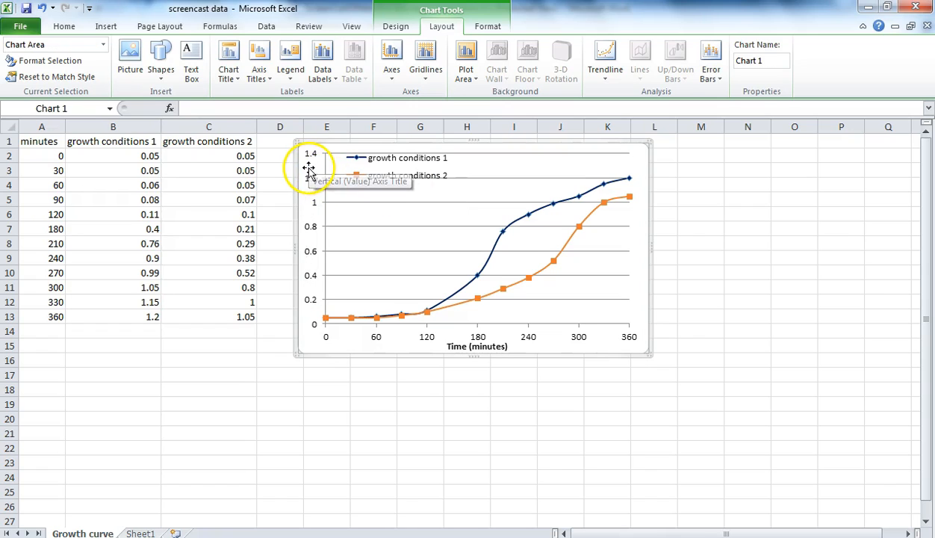
# Step: Add a rotated title to the chart's vertical axis and replace its placeholder text with "OD420"
pyautogui.click(262, 74)
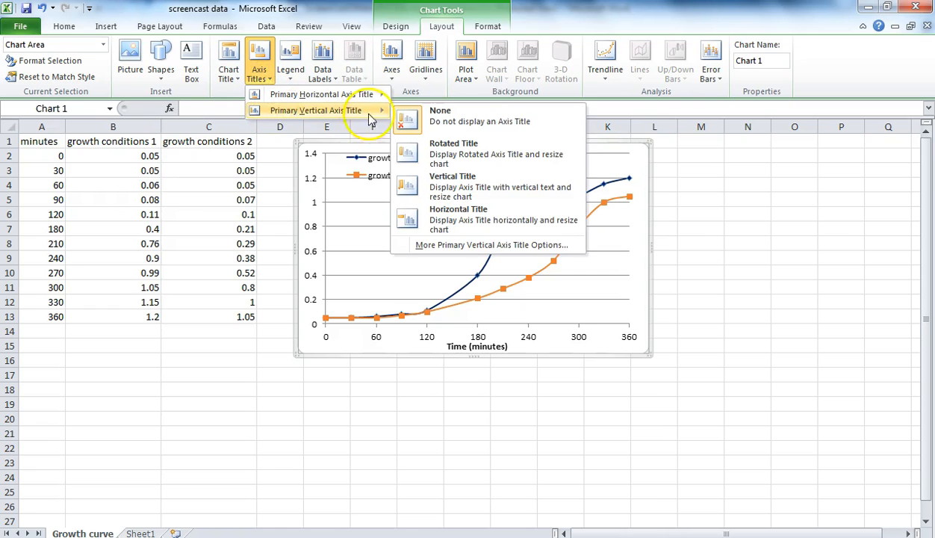
pyautogui.click(411, 150)
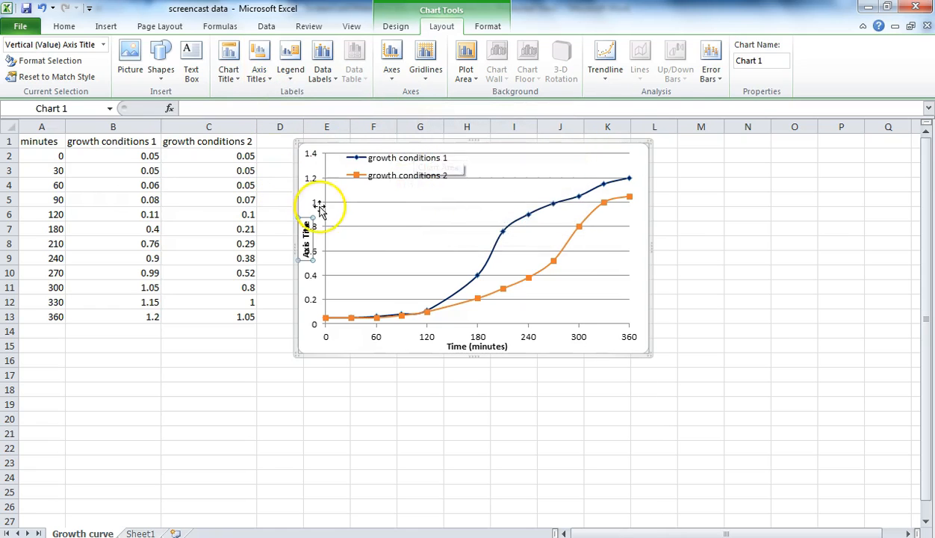
pyautogui.click(307, 226)
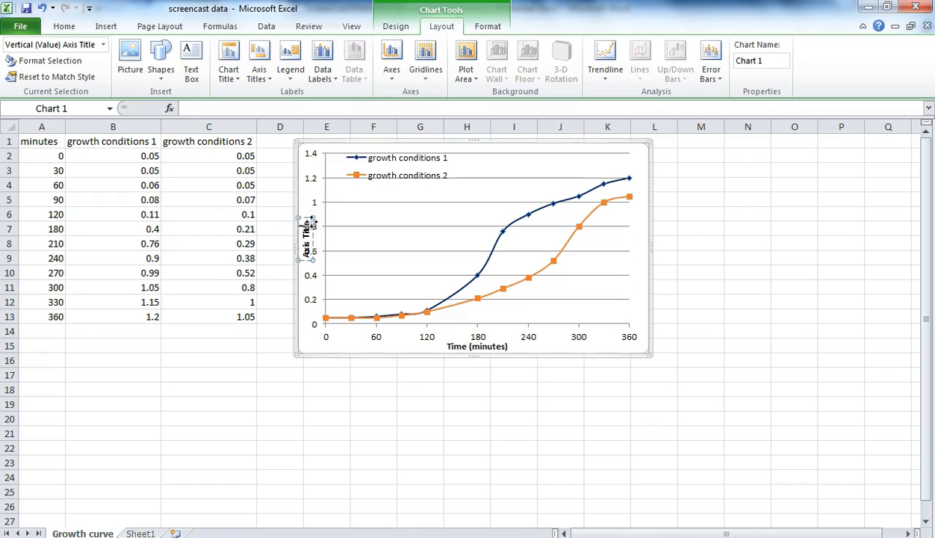
pyautogui.press('BackSpace')
pyautogui.press('BackSpace')
pyautogui.press('BackSpace')
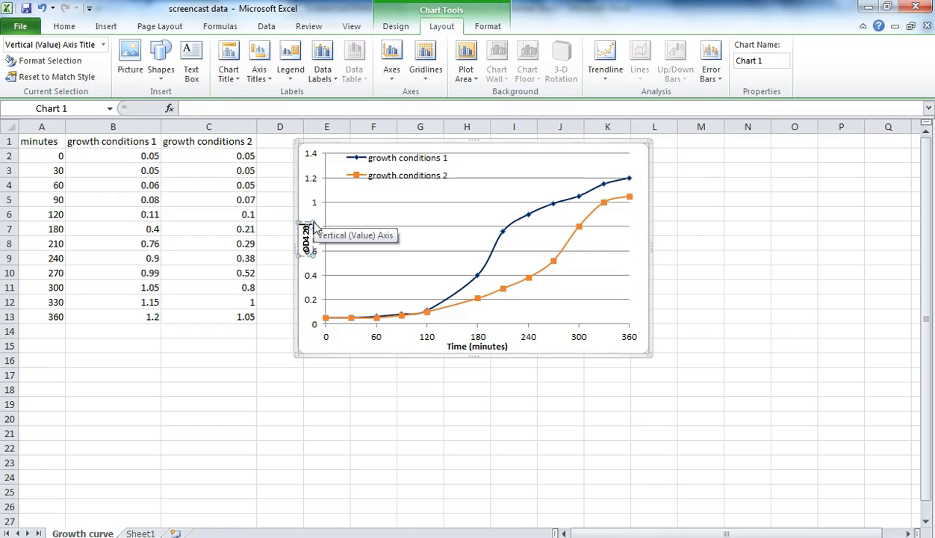
pyautogui.click(313, 213)
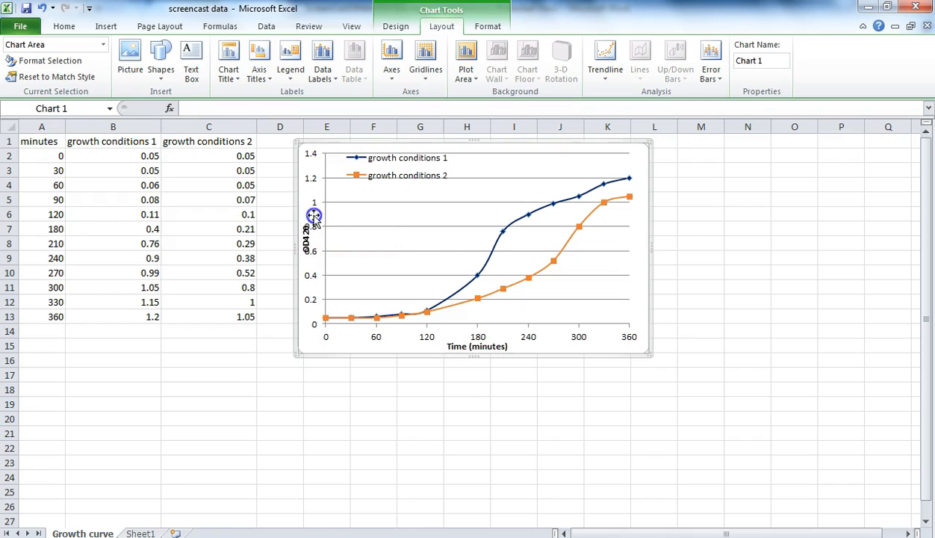
# Step: Move the plot area's left edge inward to clear the OD420 title, and select the 420 in that title
pyautogui.click(314, 224)
pyautogui.moveTo(330, 239); pyautogui.dragTo(346, 240)
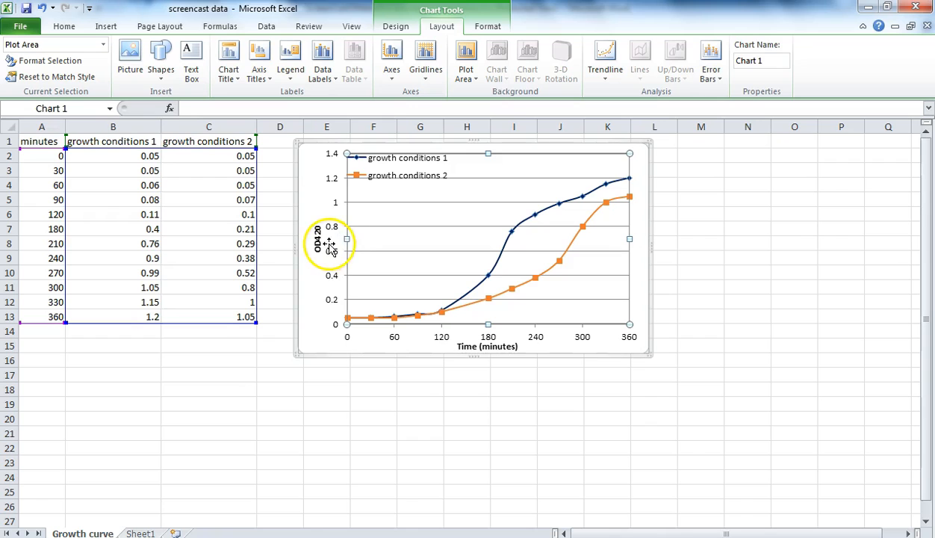
pyautogui.click(317, 239)
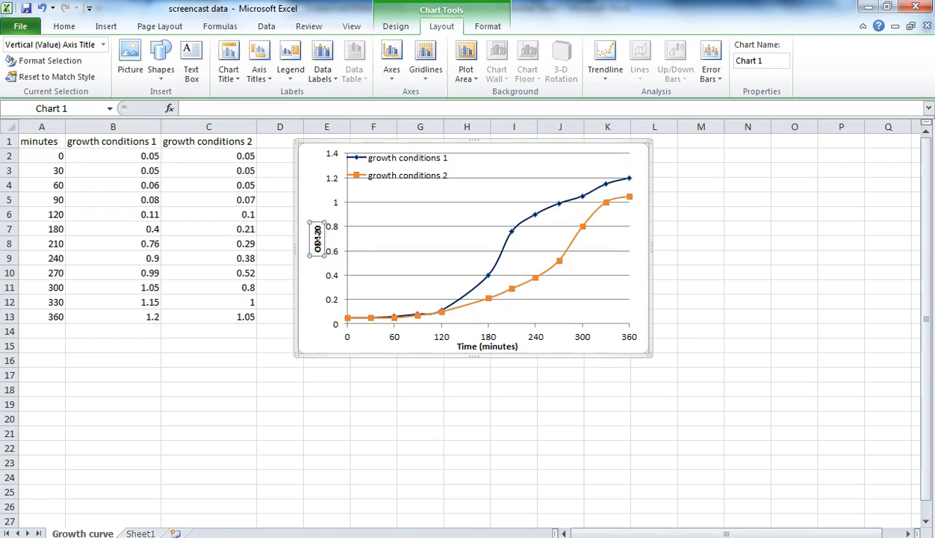
pyautogui.doubleClick(317, 237)
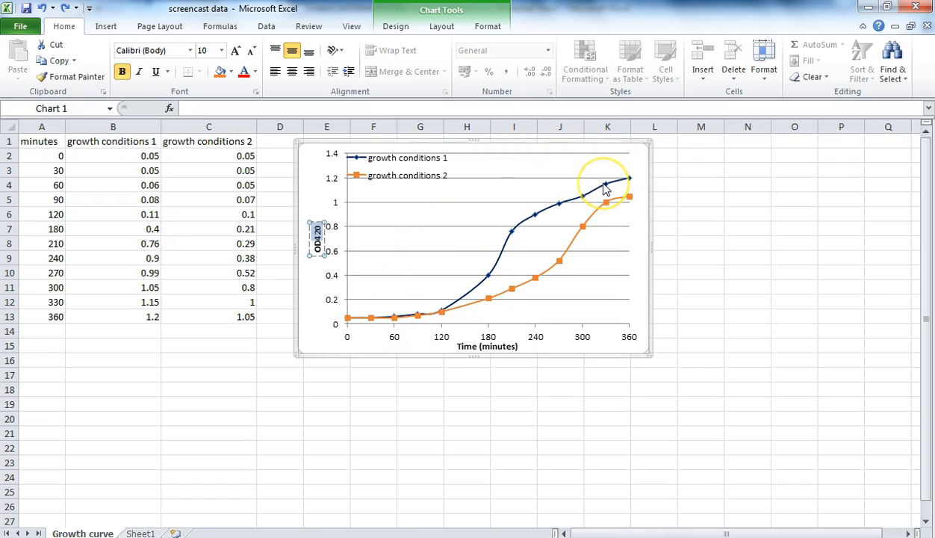
pyautogui.moveTo(605, 188)
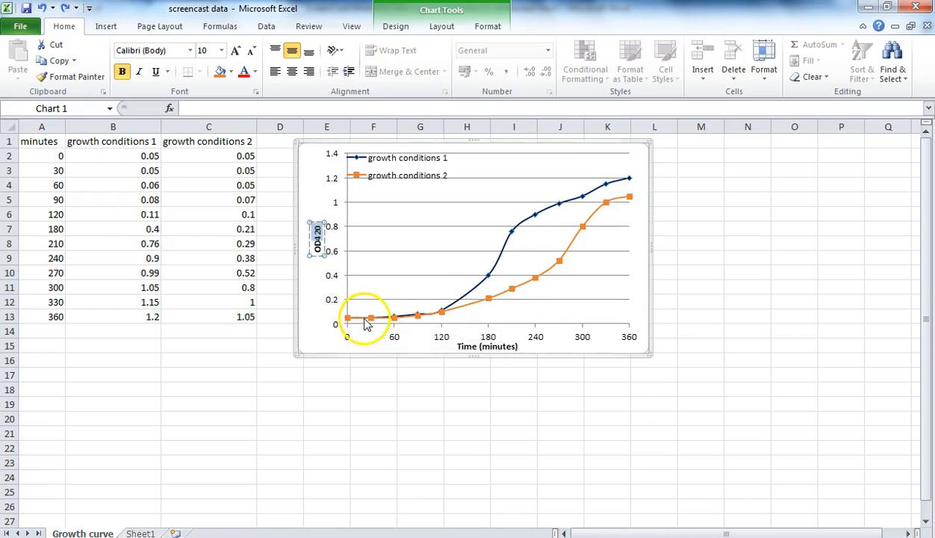
pyautogui.moveTo(399, 323)
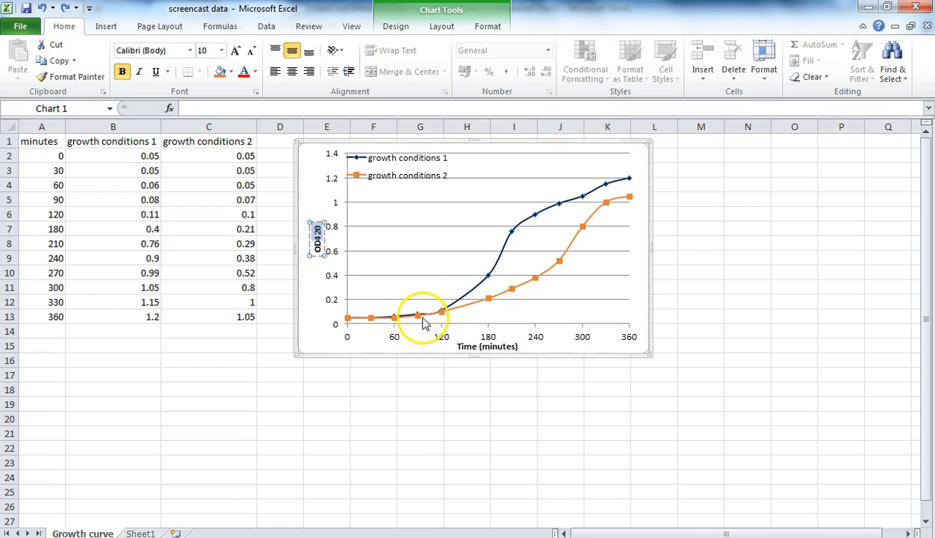
pyautogui.moveTo(442, 317)
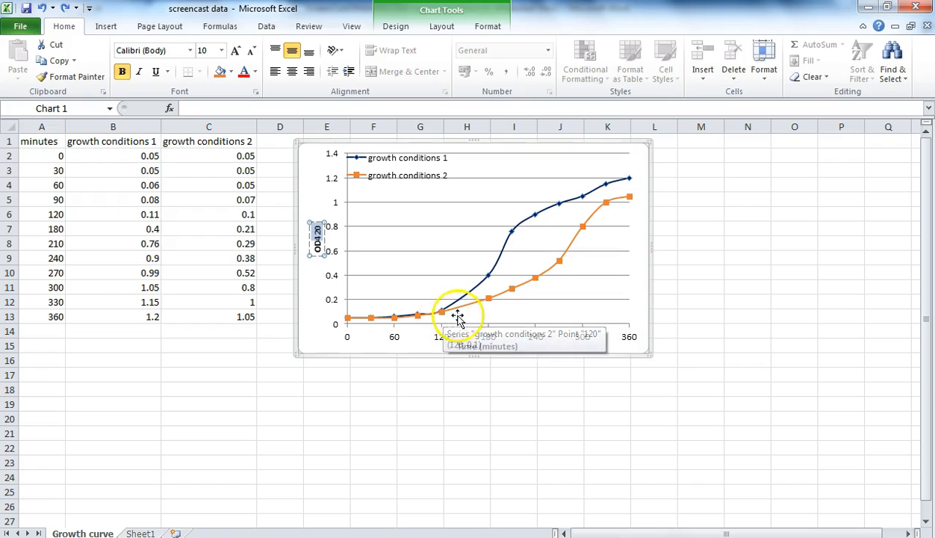
pyautogui.moveTo(522, 288)
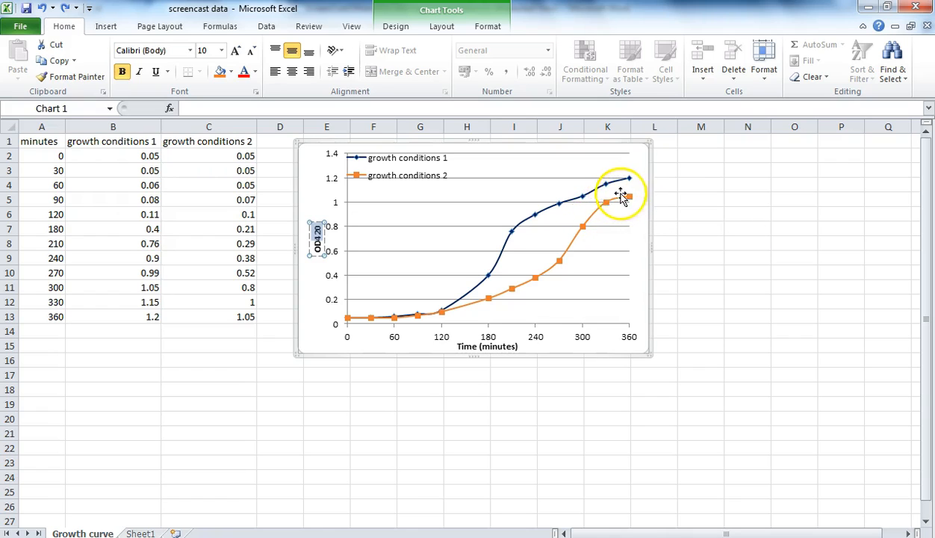
pyautogui.moveTo(628, 202)
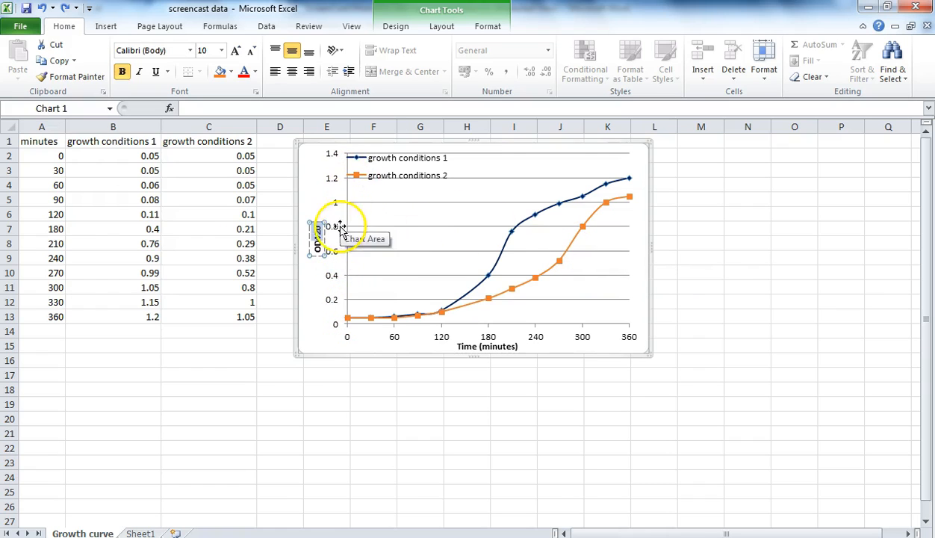
# Step: Format the chart's vertical axis to use a logarithmic scale with base 10
pyautogui.click(334, 283)
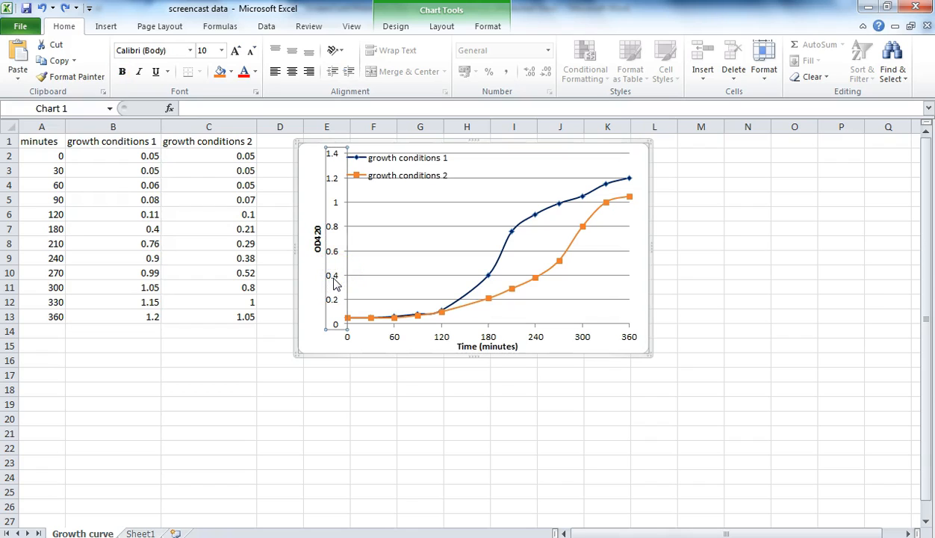
pyautogui.click(335, 163)
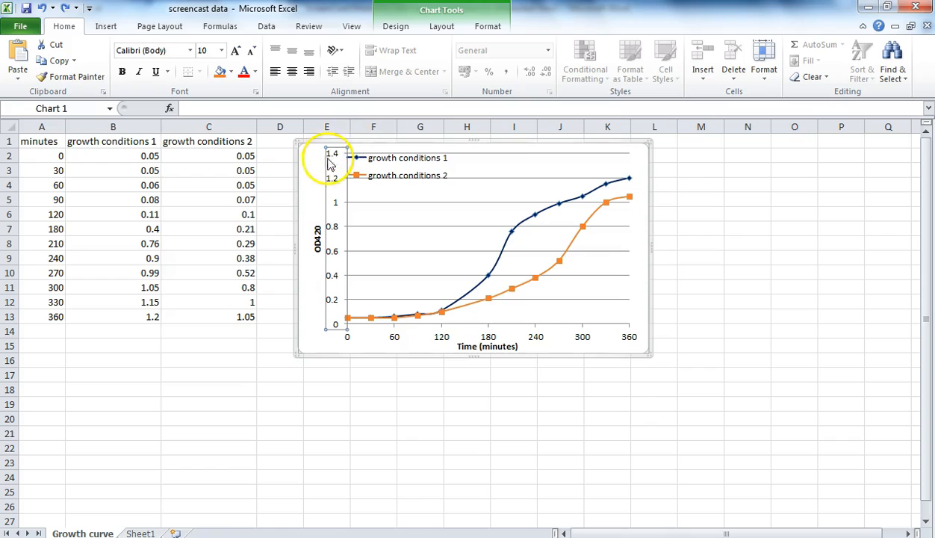
pyautogui.rightClick(336, 231)
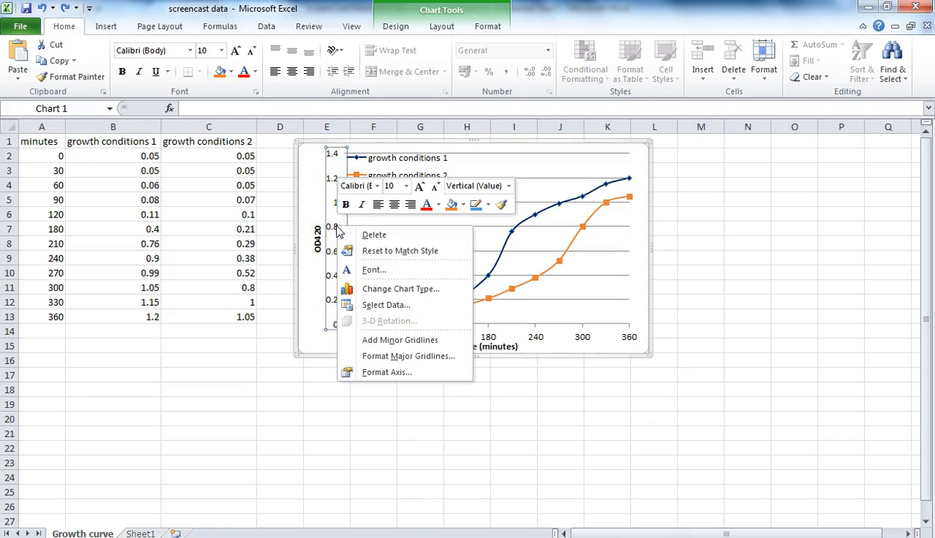
pyautogui.click(386, 372)
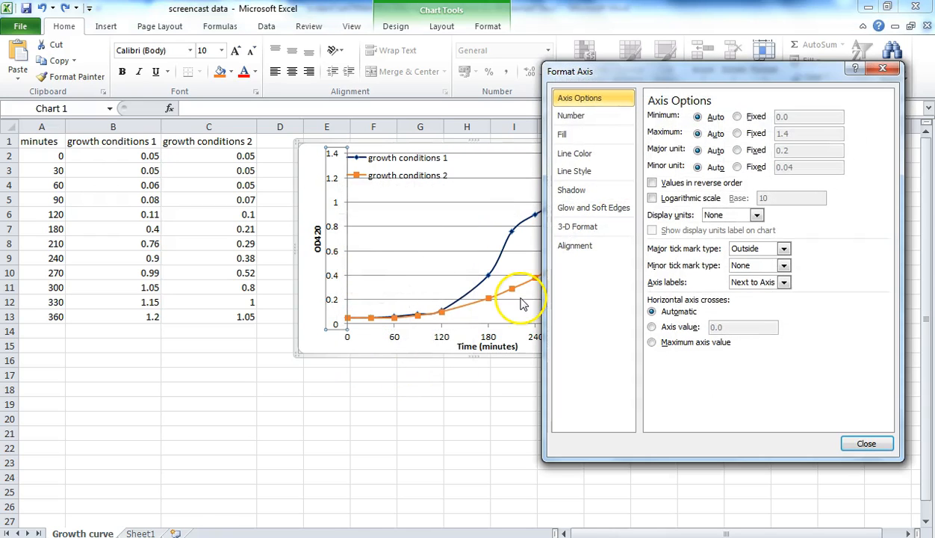
pyautogui.click(653, 199)
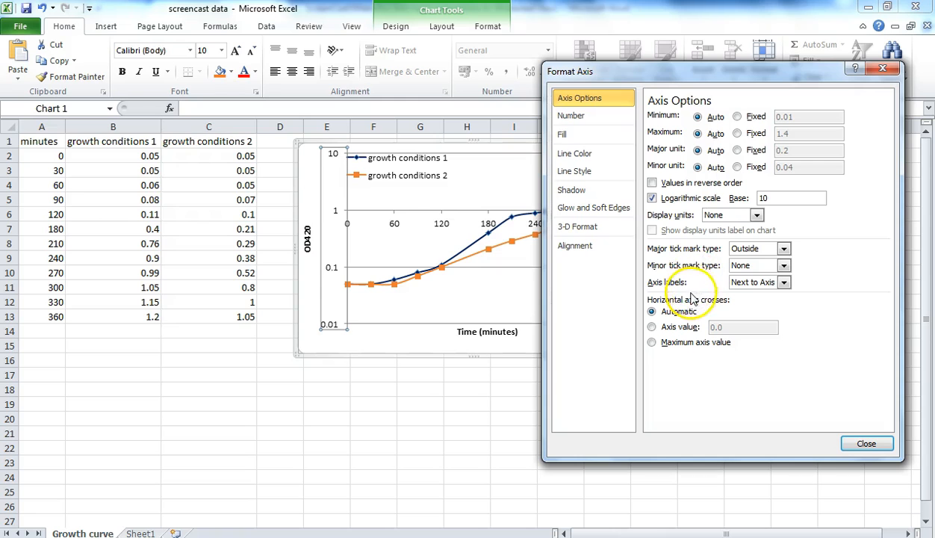
# Step: Make the horizontal axis cross the vertical axis at value 0.01, and close the axis formatting
pyautogui.moveTo(736, 71); pyautogui.dragTo(846, 50)
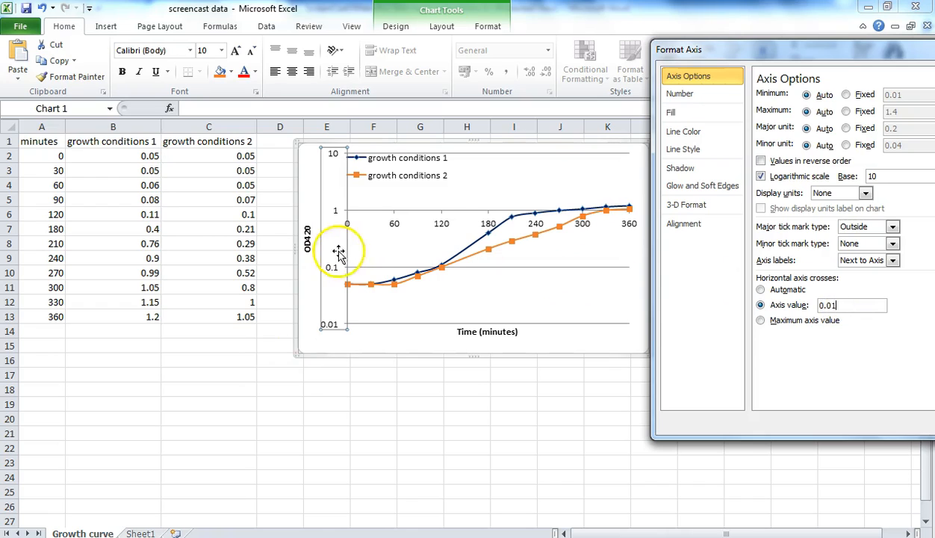
pyautogui.moveTo(827, 60); pyautogui.dragTo(755, 39)
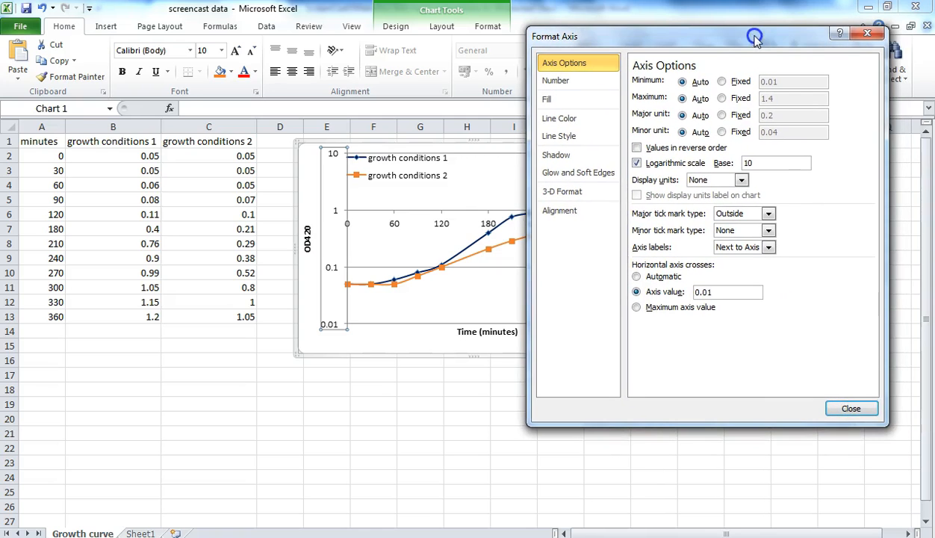
pyautogui.click(851, 409)
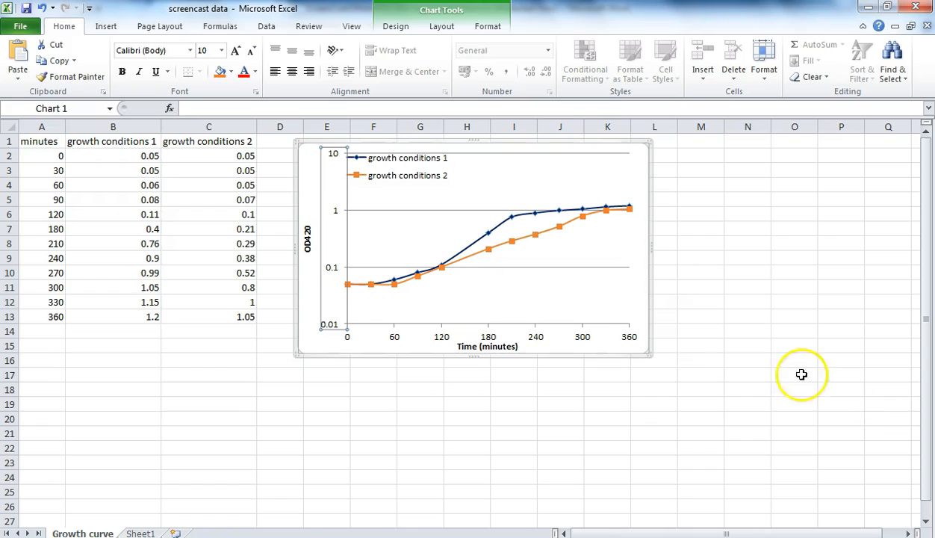